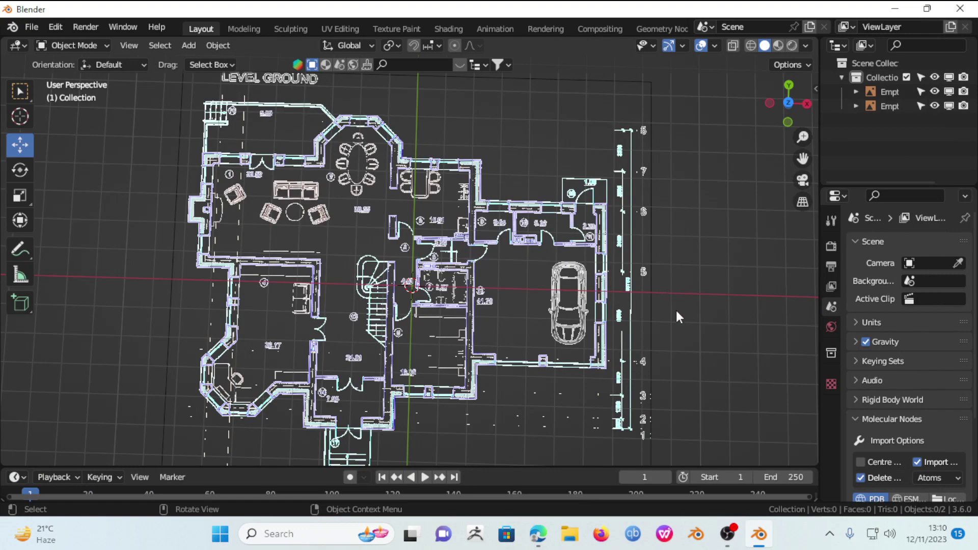
Step: Search the add-ons for 'archi' to confirm Archipack is enabled, then close Preferences
middle_click_drag(677, 310, 688, 309)
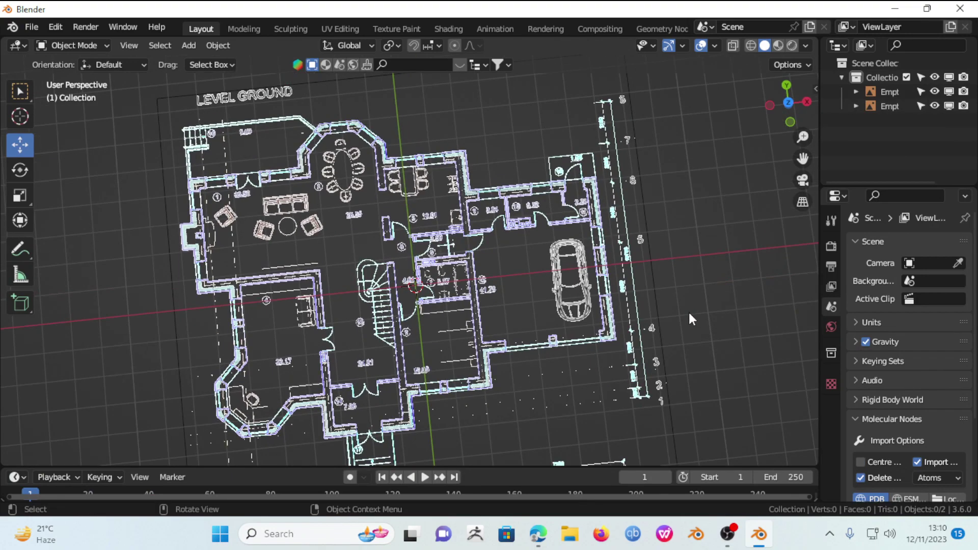
mouse_move(689, 310)
middle_mouse_down()
mouse_move(585, 313)
mouse_move(606, 358)
mouse_move(570, 361)
mouse_move(569, 267)
mouse_move(559, 332)
mouse_move(588, 265)
middle_mouse_up()
scroll(665, 272, "down", 3)
mouse_move(610, 350)
middle_mouse_down()
mouse_move(626, 334)
mouse_move(604, 375)
middle_mouse_up()
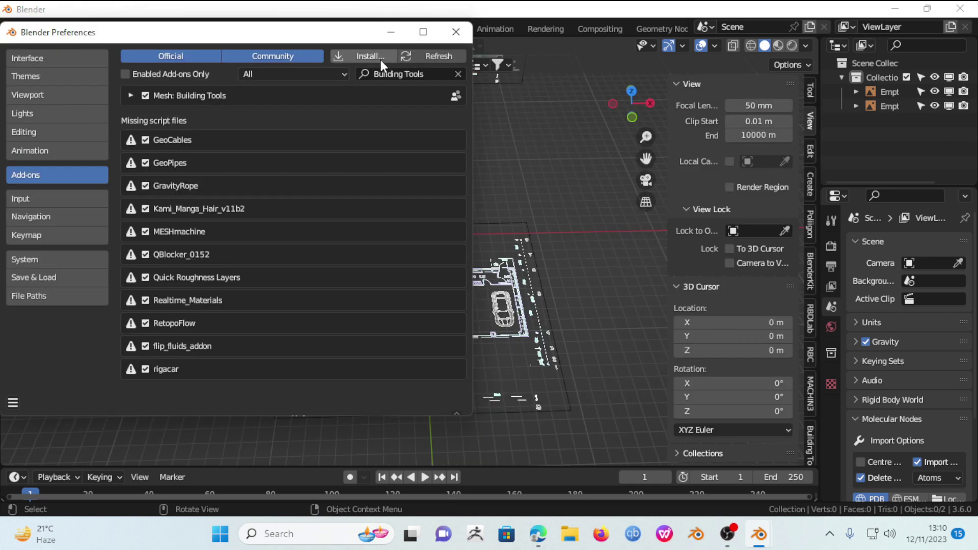
left_click(458, 74)
left_click(411, 75)
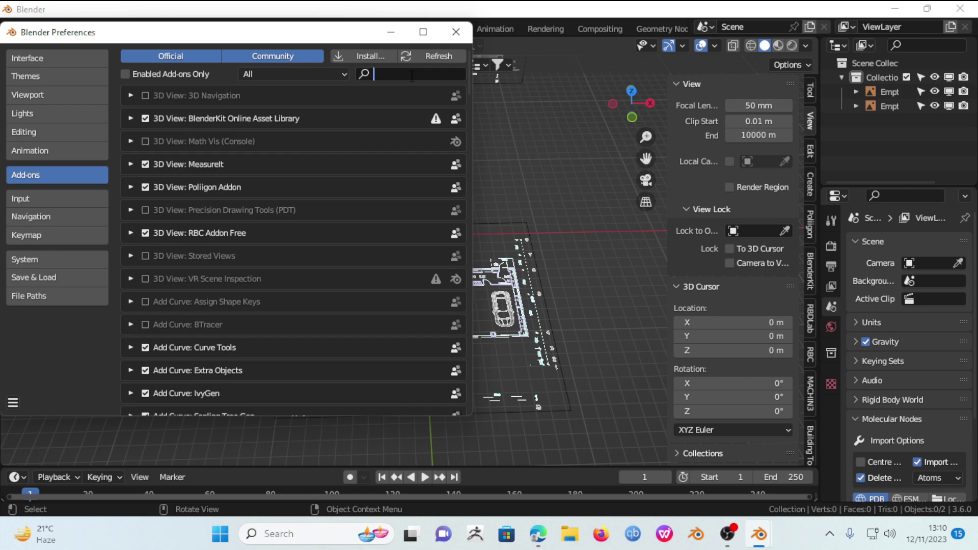
type("arc")
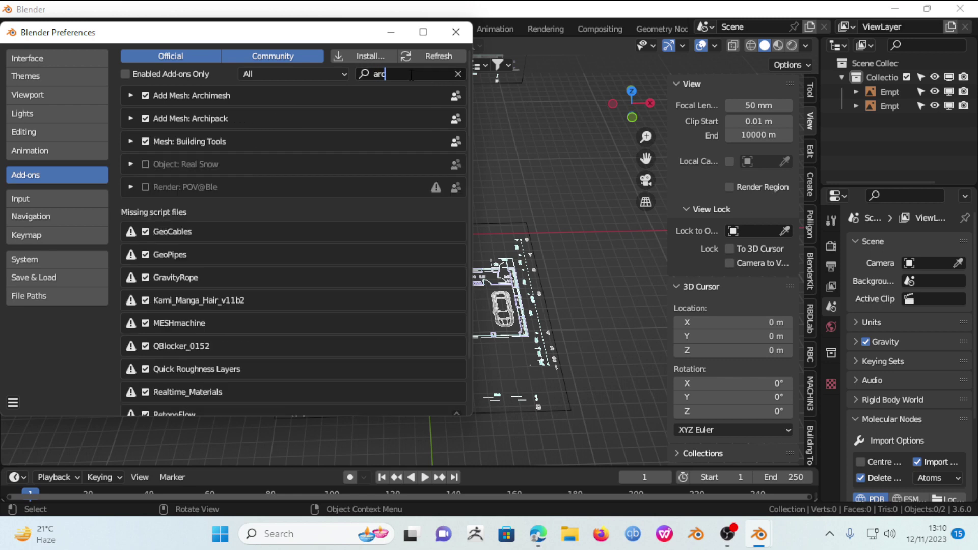
type("hi")
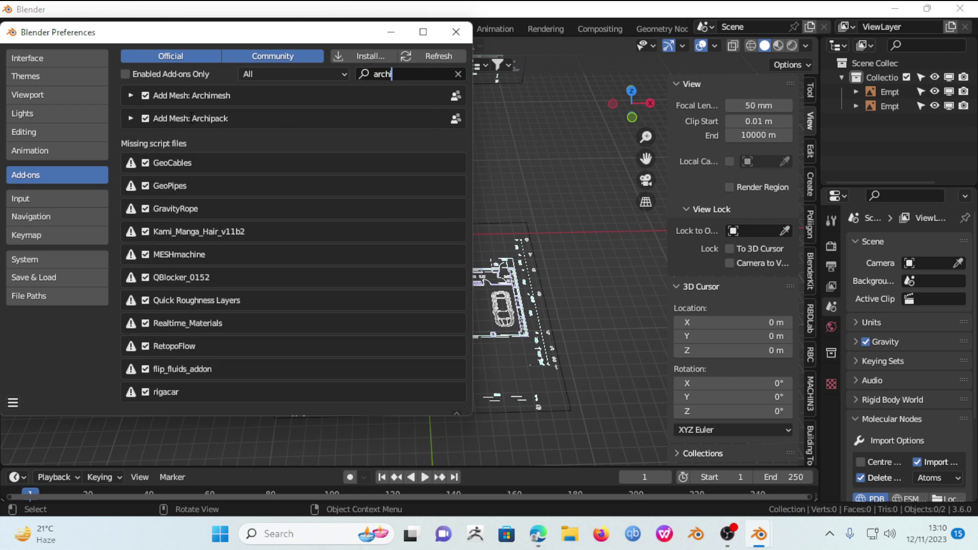
left_click(456, 36)
Step: Switch to Top Orthographic view (Numpad 7) and zoom in on the plan's upper rooms
middle_click_drag(528, 210, 463, 179)
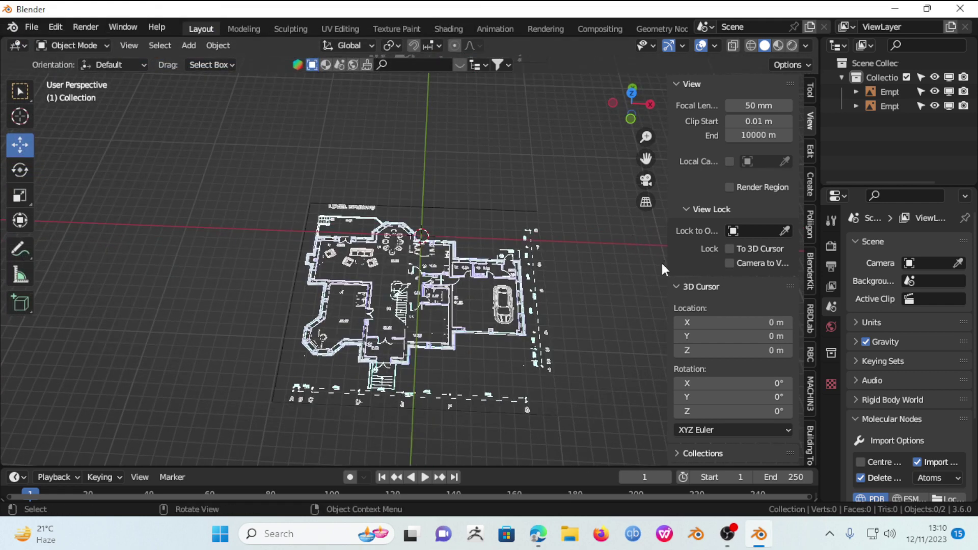
left_click_drag(666, 261, 771, 280)
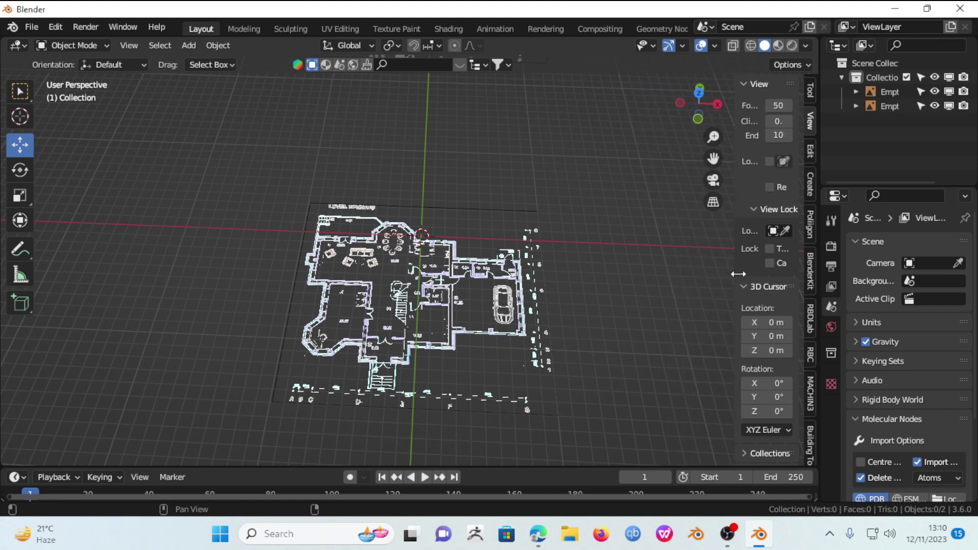
mouse_move(570, 203)
middle_mouse_down()
mouse_move(595, 163)
mouse_move(585, 162)
middle_mouse_up()
middle_click_drag(619, 309, 618, 286)
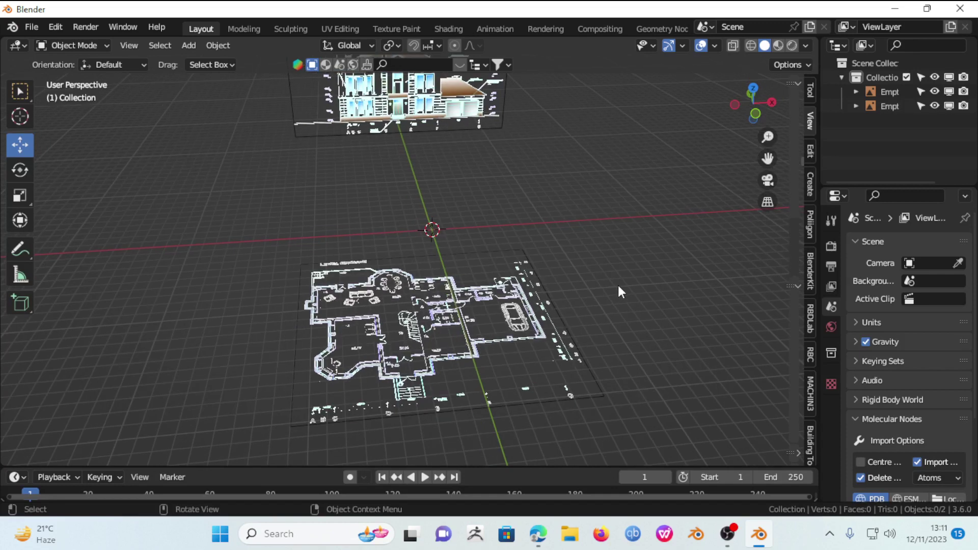
key("KP_7")
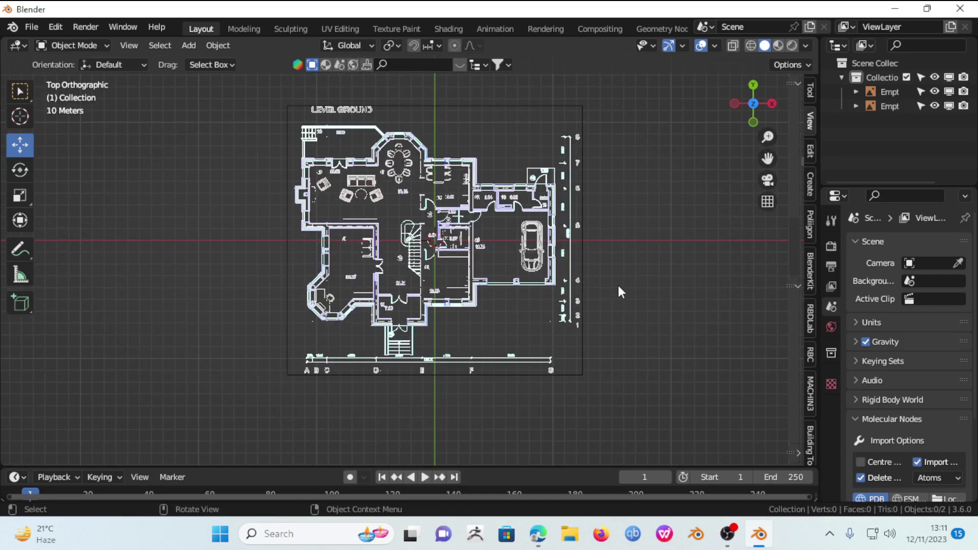
middle_click_drag(628, 274, 625, 249, "shift")
scroll(643, 290, "up", 2)
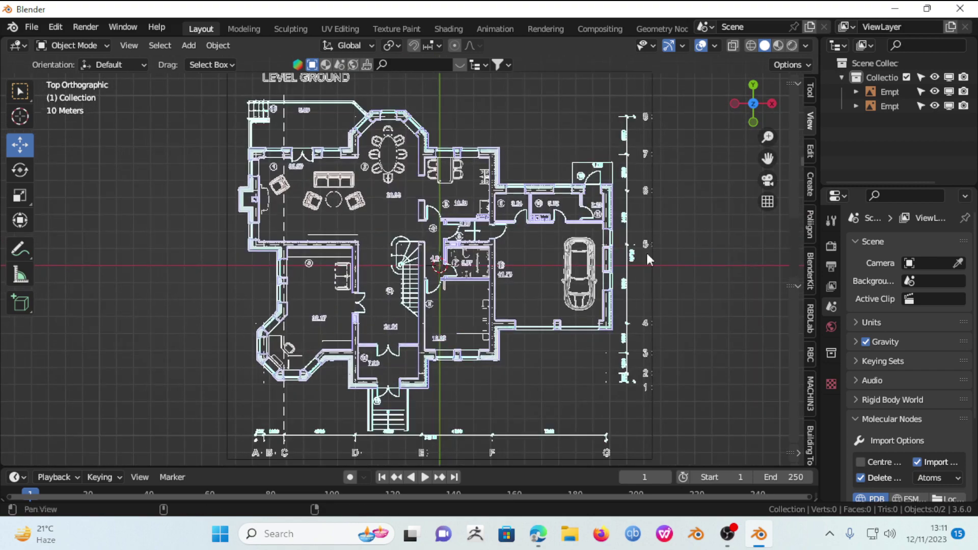
scroll(496, 290, "up", 2)
middle_click_drag(465, 273, 499, 328, "shift")
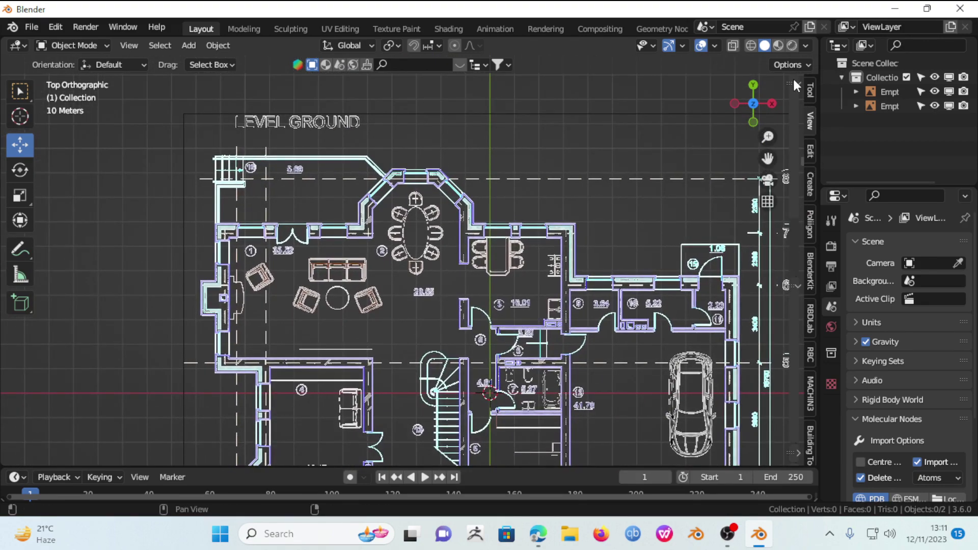
left_click_drag(790, 80, 708, 81)
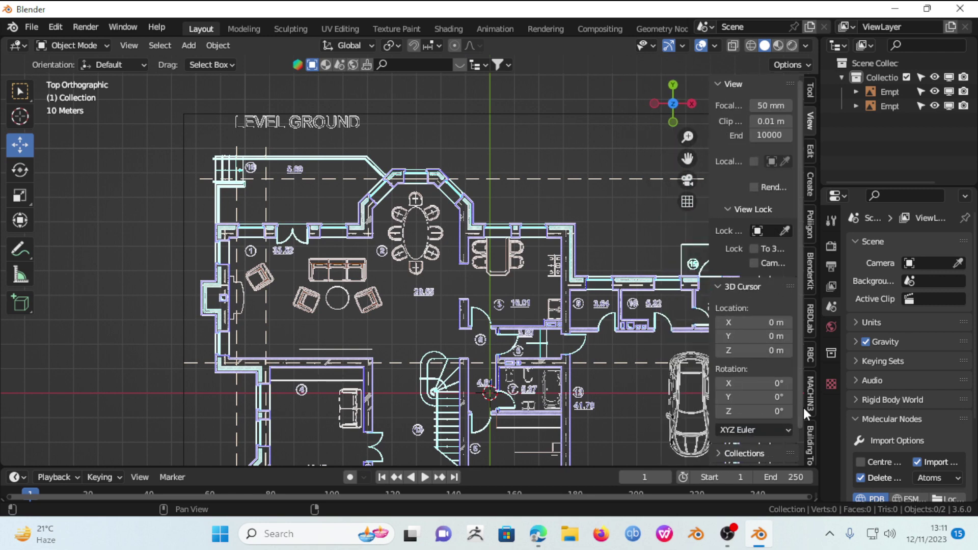
Step: Expand Archipack in the Create tab and add a trial wall at the origin
left_click(812, 186)
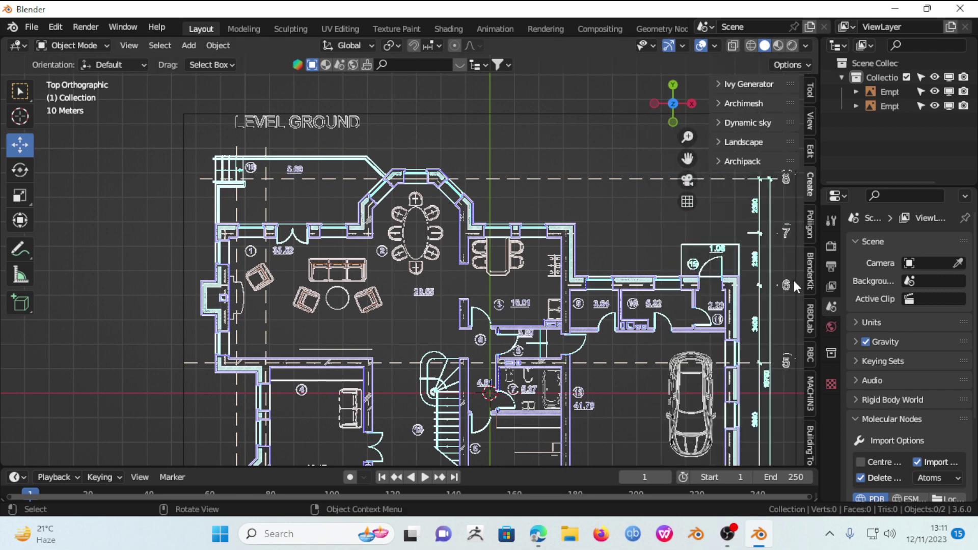
left_click(736, 161)
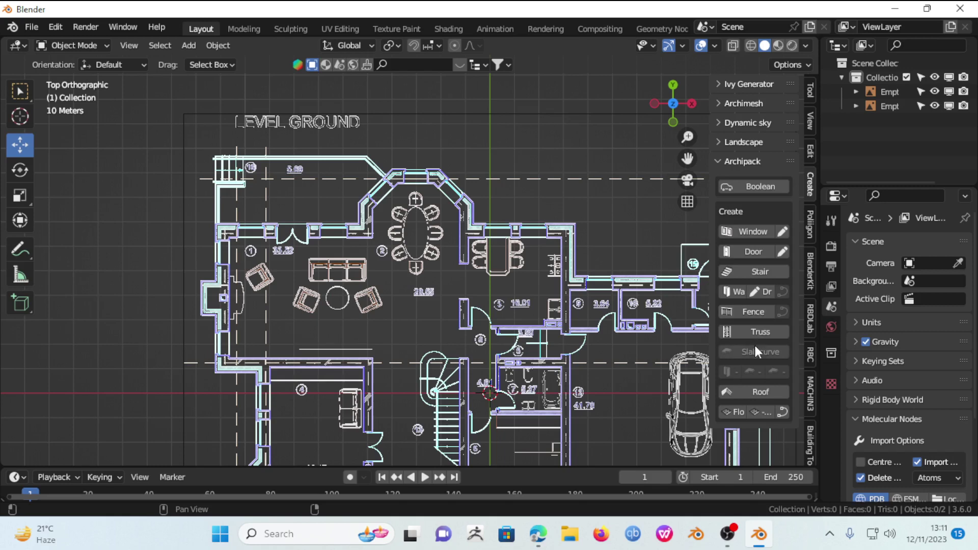
left_click(741, 292)
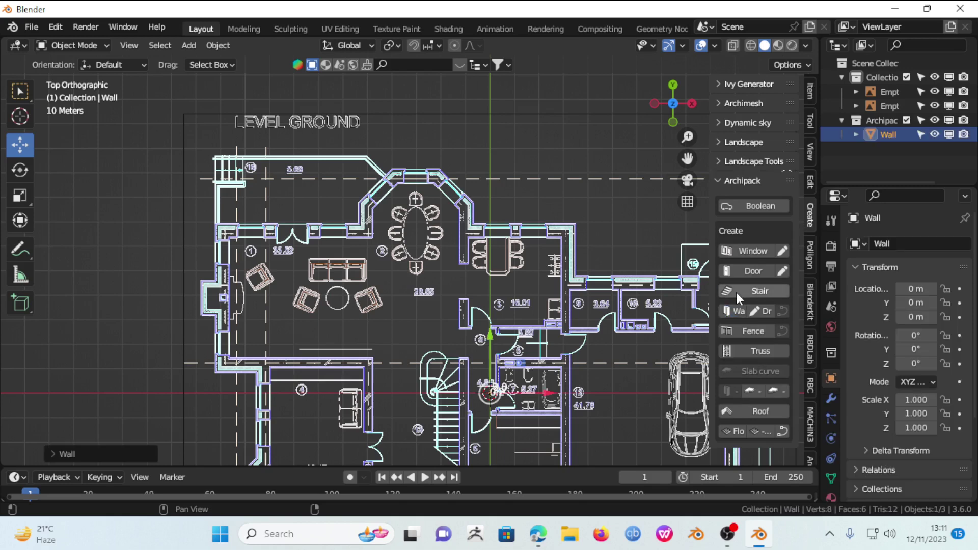
scroll(516, 341, "up", 1)
scroll(516, 341, "down", 2)
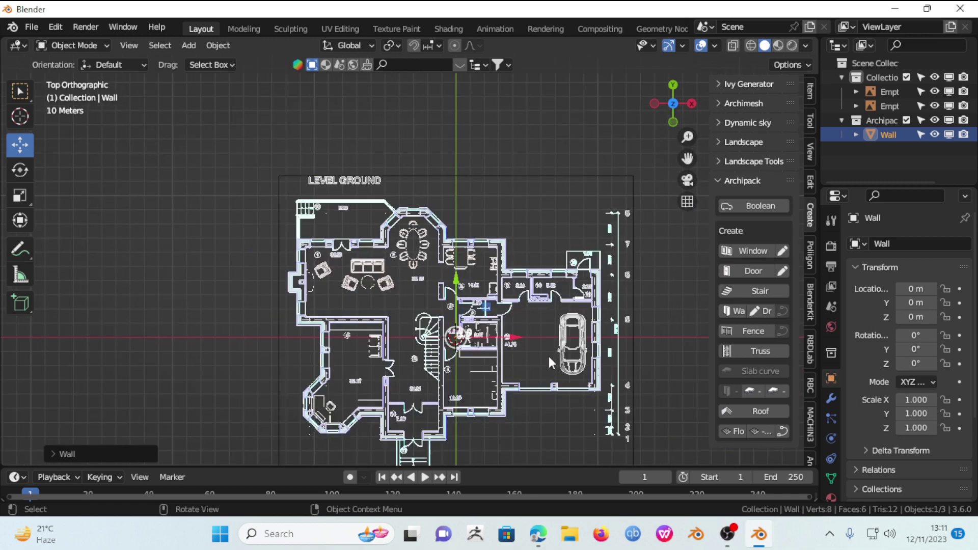
scroll(560, 369, "up", 2)
scroll(567, 376, "up", 1)
Step: Inspect the trial wall in perspective, then delete it
middle_click_drag(567, 376, 497, 236, "shift")
scroll(483, 303, "up", 2)
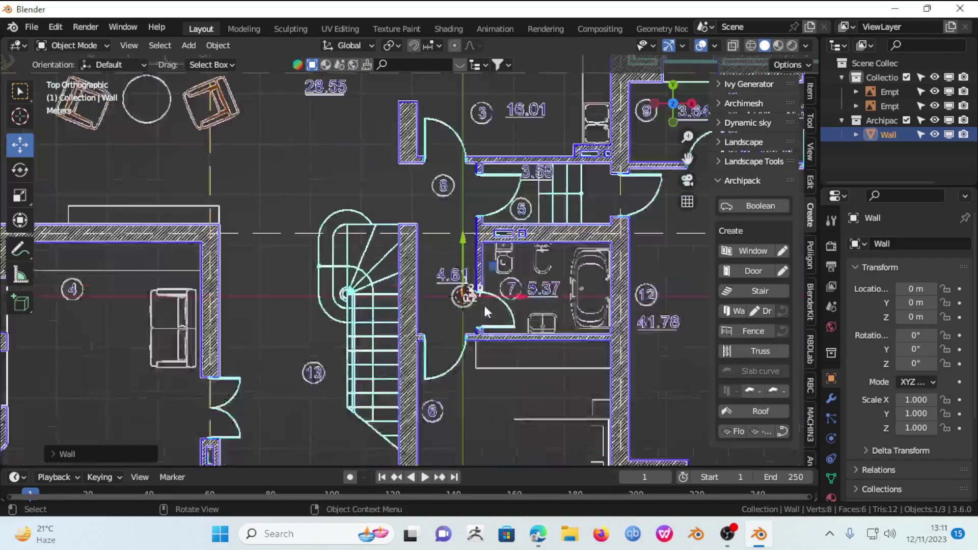
scroll(533, 326, "up", 2)
scroll(574, 358, "up", 2)
mouse_move(573, 358)
middle_mouse_down()
mouse_move(490, 227)
mouse_move(496, 268)
mouse_move(485, 271)
mouse_move(555, 328)
middle_mouse_up()
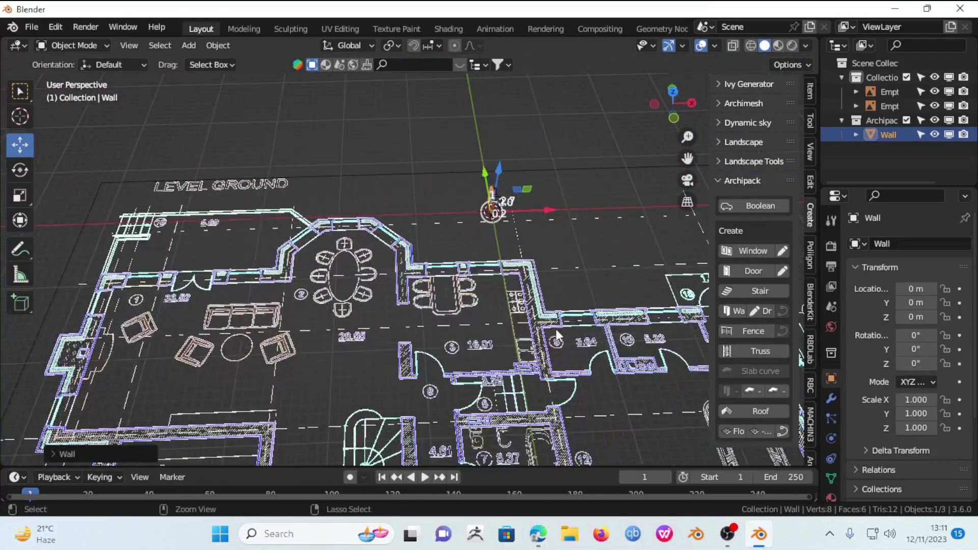
key("Escape")
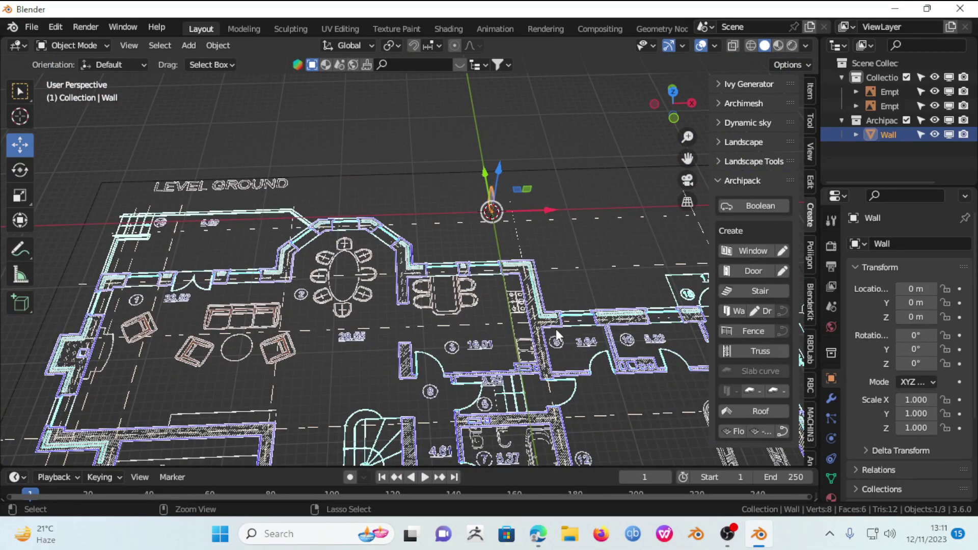
key("Delete")
mouse_move(556, 328)
middle_mouse_down()
mouse_move(576, 300)
mouse_move(534, 322)
mouse_move(545, 313)
middle_mouse_up()
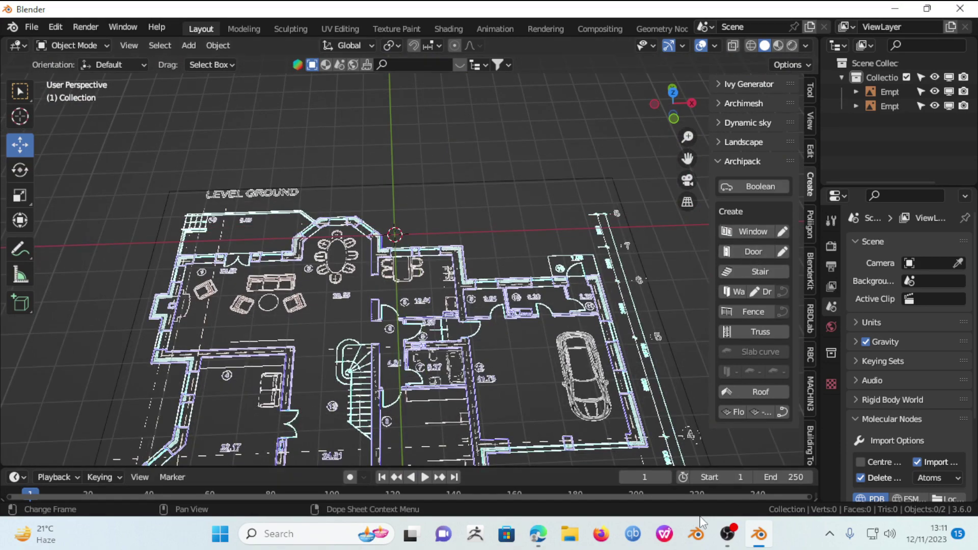
Step: Select the floor-plan image empty and show its transform values in the Item tab
scroll(450, 255, "down", 3)
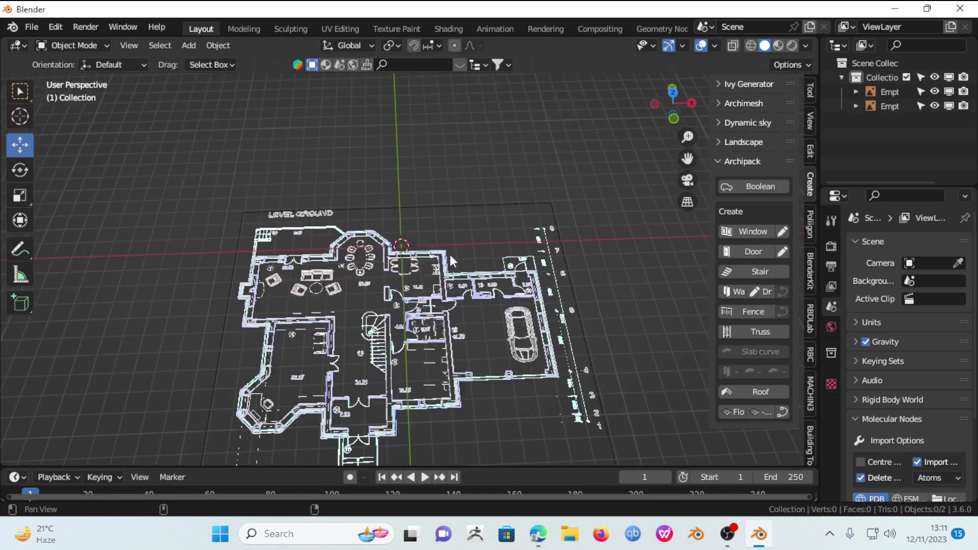
left_click(451, 306)
middle_click_drag(488, 299, 499, 284)
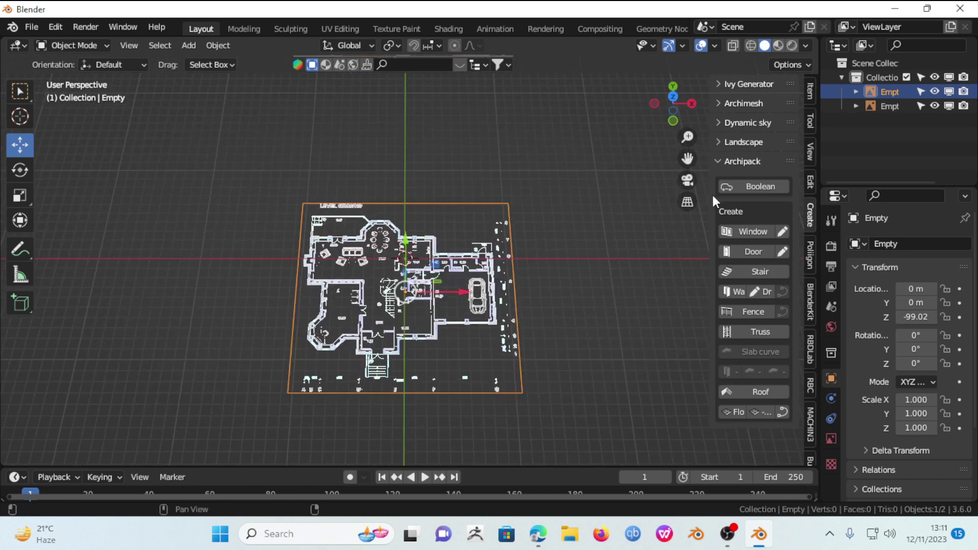
left_click(808, 90)
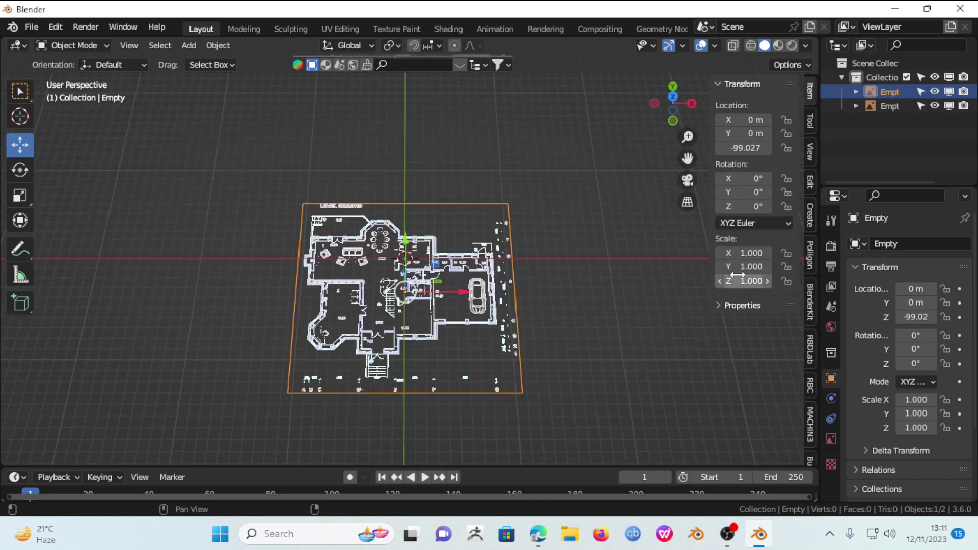
Step: Set the floor-plan image scale to 1.0/50 (0.020) on all three axes
double_click(744, 253)
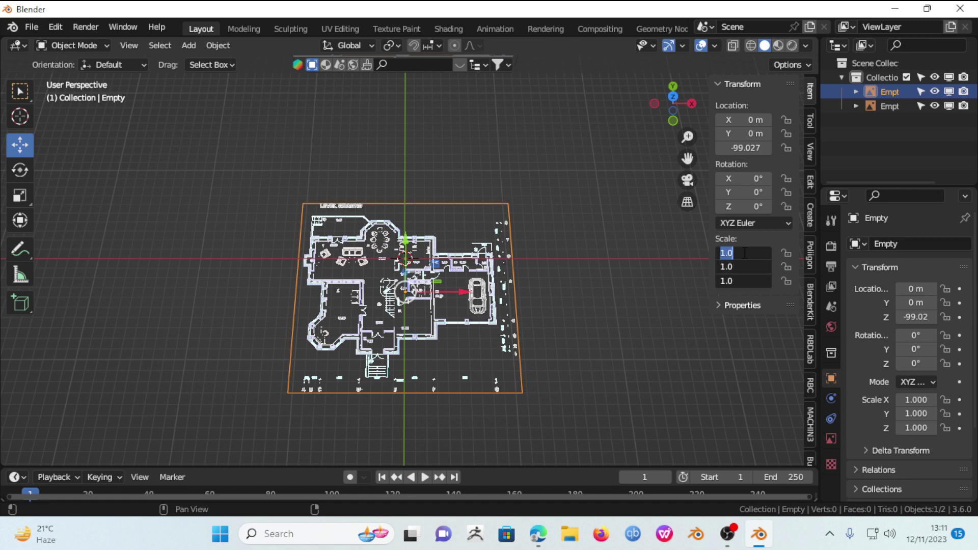
left_click(744, 254)
type("/")
type("50")
key("Return")
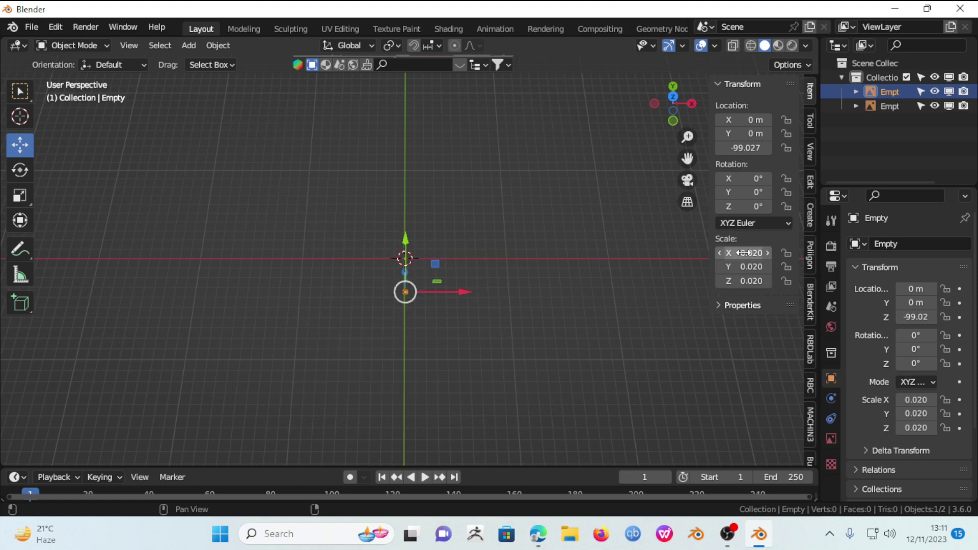
scroll(420, 314, "up", 2)
scroll(441, 311, "up", 2)
scroll(441, 312, "down", 3)
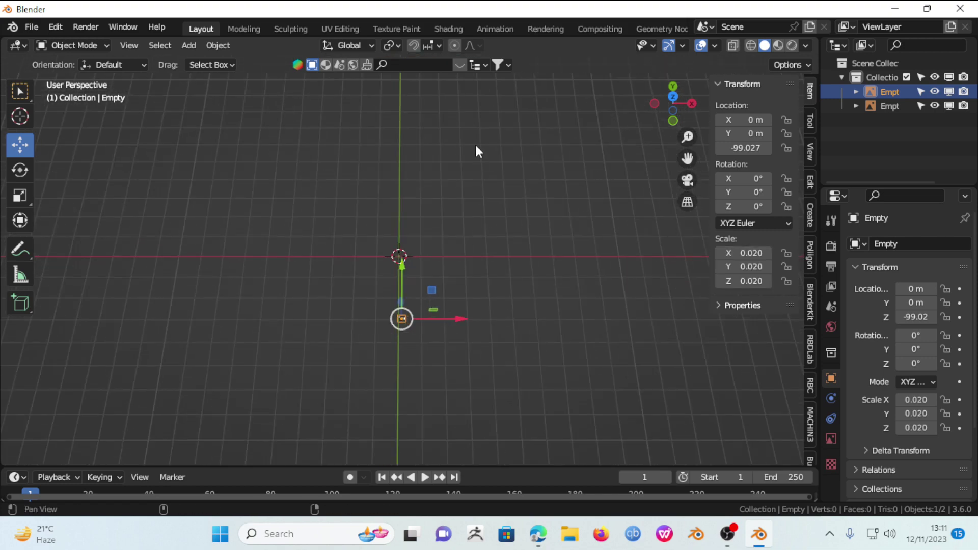
middle_click_drag(475, 142, 481, 248)
scroll(487, 234, "down", 2)
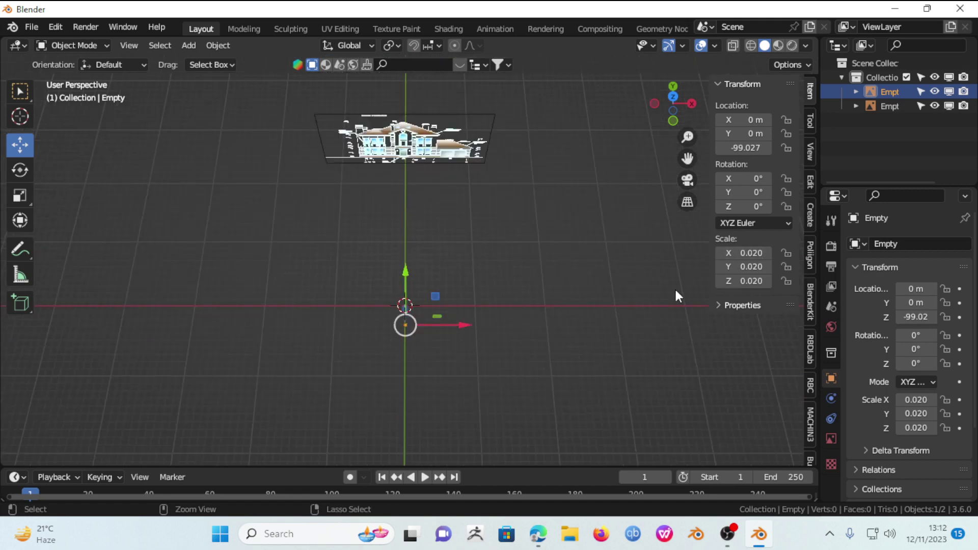
Step: Reset the floor-plan image scale with Alt+S and shrink it to 1.0/20
key("alt+s")
left_click(753, 253)
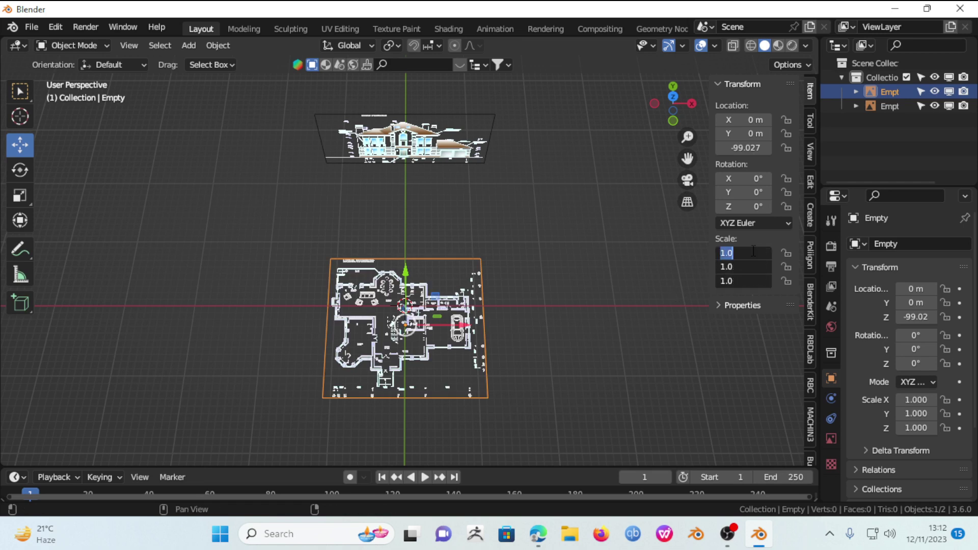
left_click(751, 250)
type("/20")
key("Return")
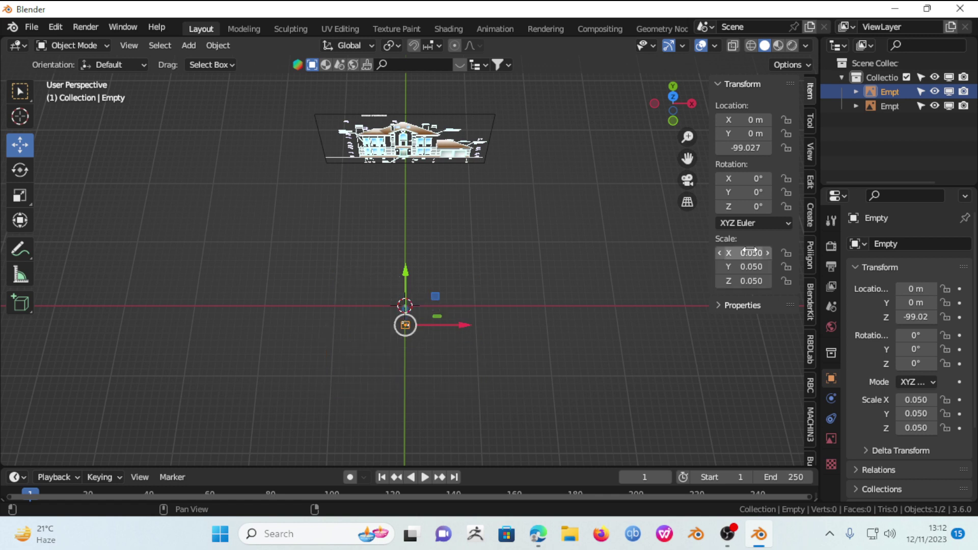
Step: Scale the elevation image to 20 on all axes, then undo the scale changes
left_click(383, 155)
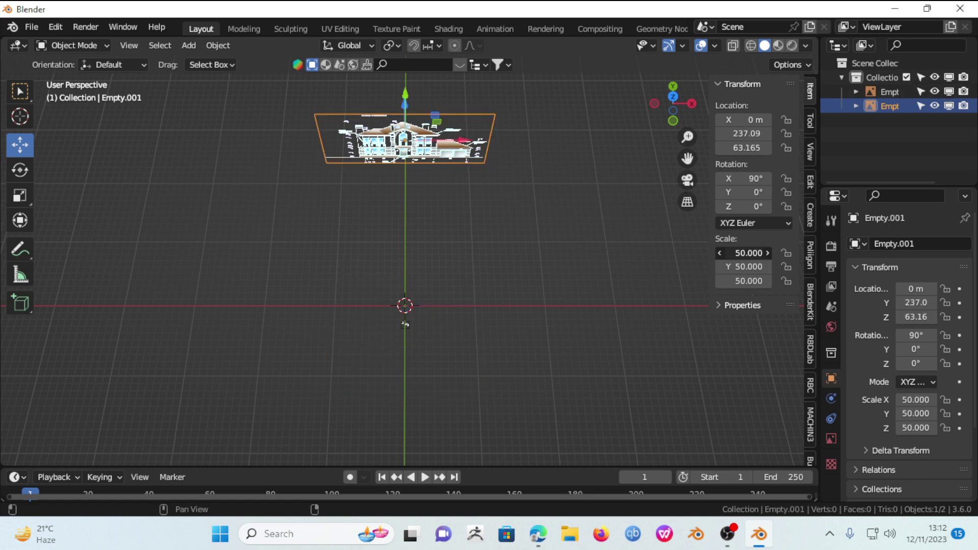
left_click_drag(748, 253, 748, 280)
type("20")
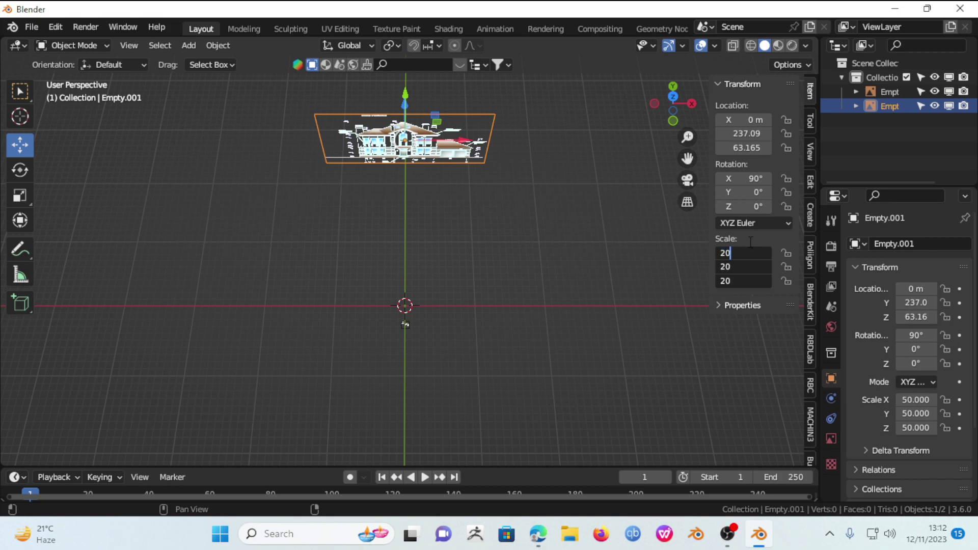
key("Return")
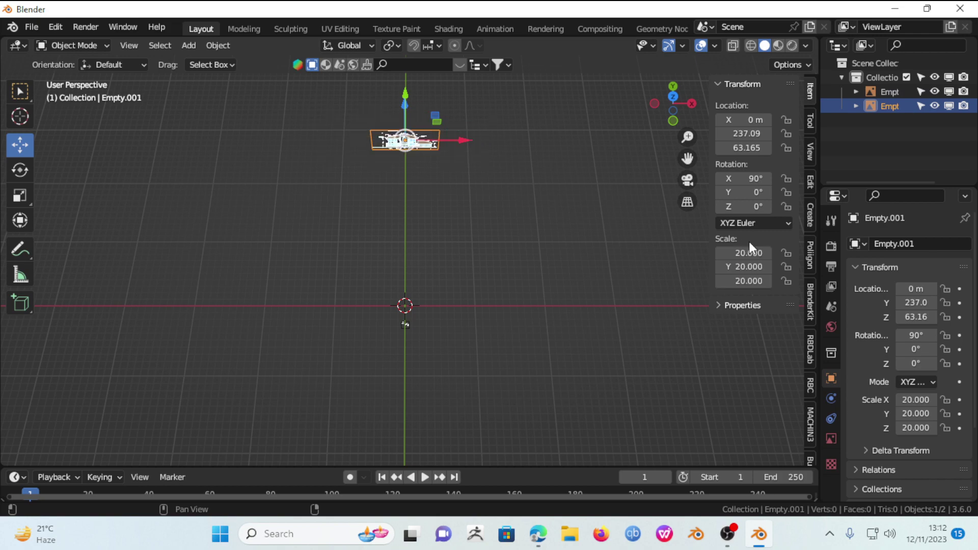
mouse_move(504, 326)
middle_mouse_down()
mouse_move(390, 280)
mouse_move(489, 297)
middle_mouse_up()
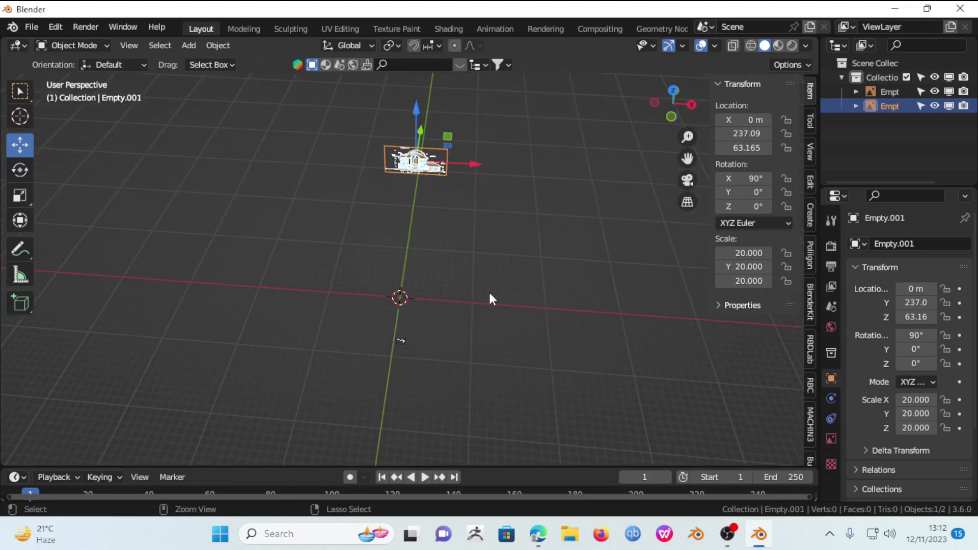
key("ctrl+z")
key("ctrl+z")
key("ctrl+z")
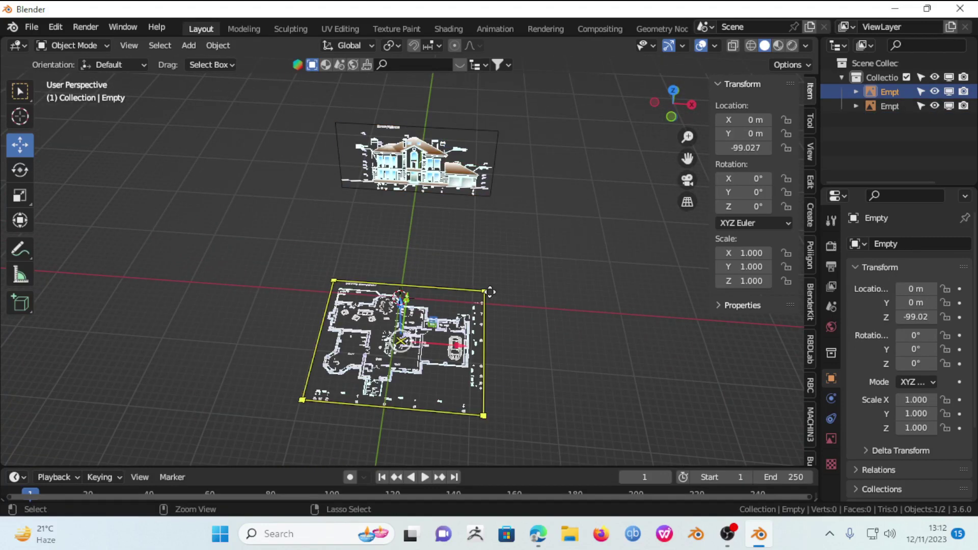
Step: Apply rotation and scale to the elevation image empty
mouse_move(531, 266)
middle_mouse_down()
mouse_move(539, 309)
mouse_move(534, 286)
mouse_move(441, 163)
middle_mouse_up()
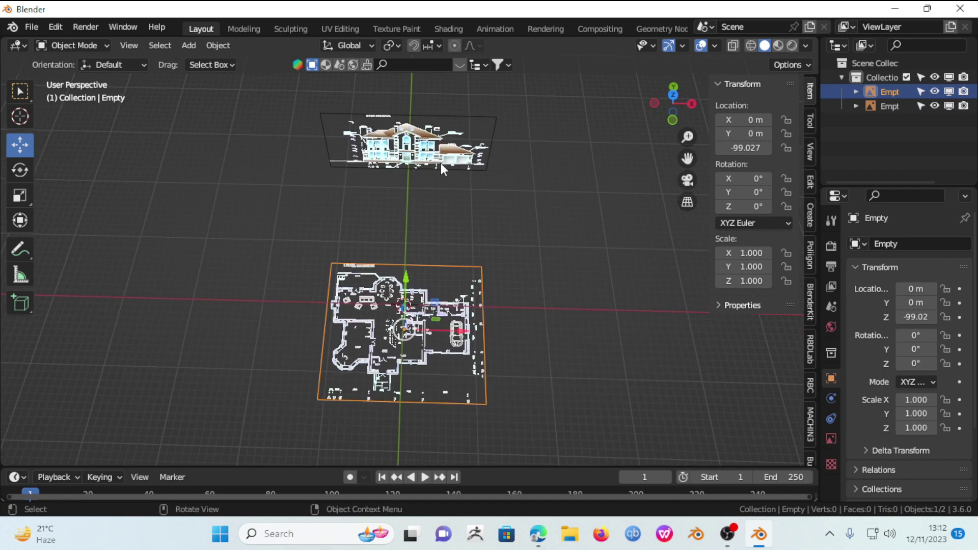
left_click(441, 163)
key("ctrl+a")
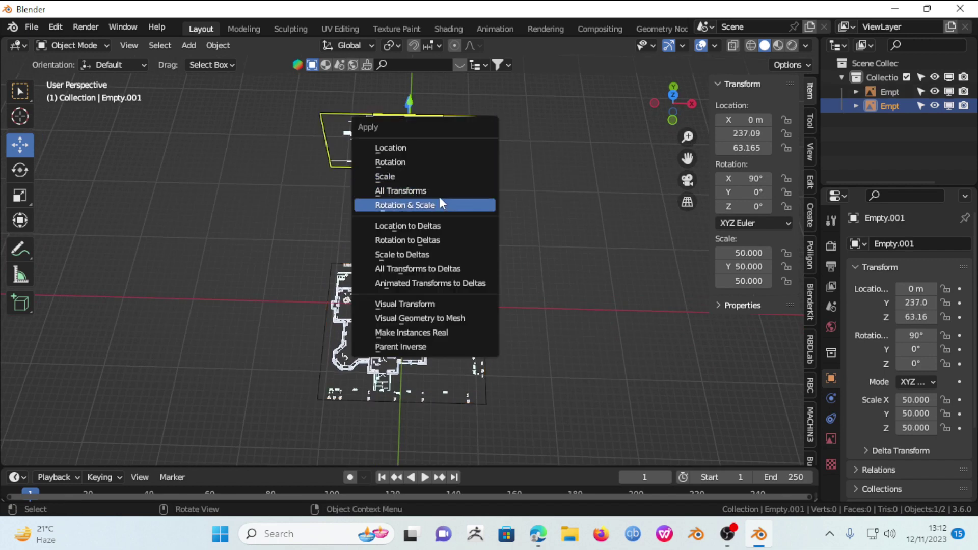
left_click(439, 204)
Step: Shrink the floor-plan image scale to 0.05 (1.0/20) on all three axes
left_click(416, 294)
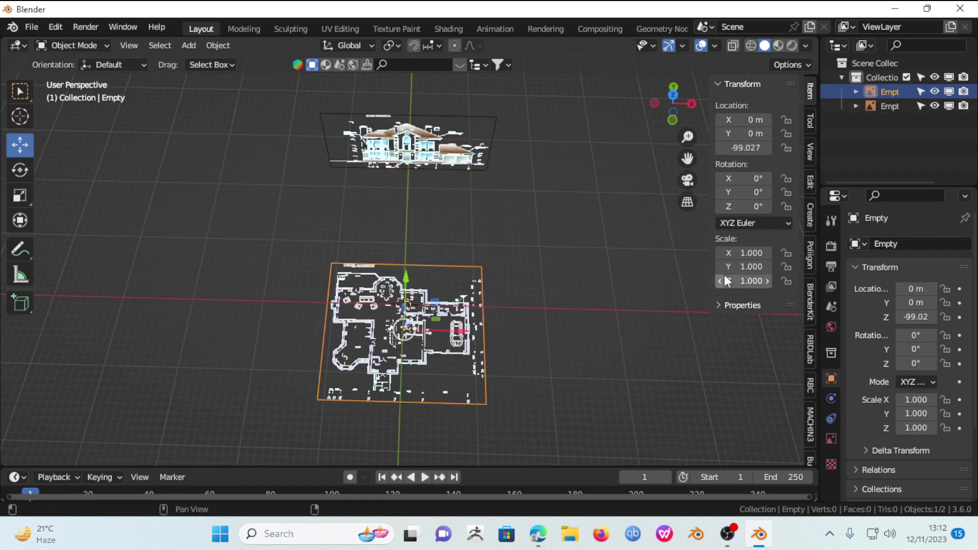
left_click_drag(725, 276, 753, 245)
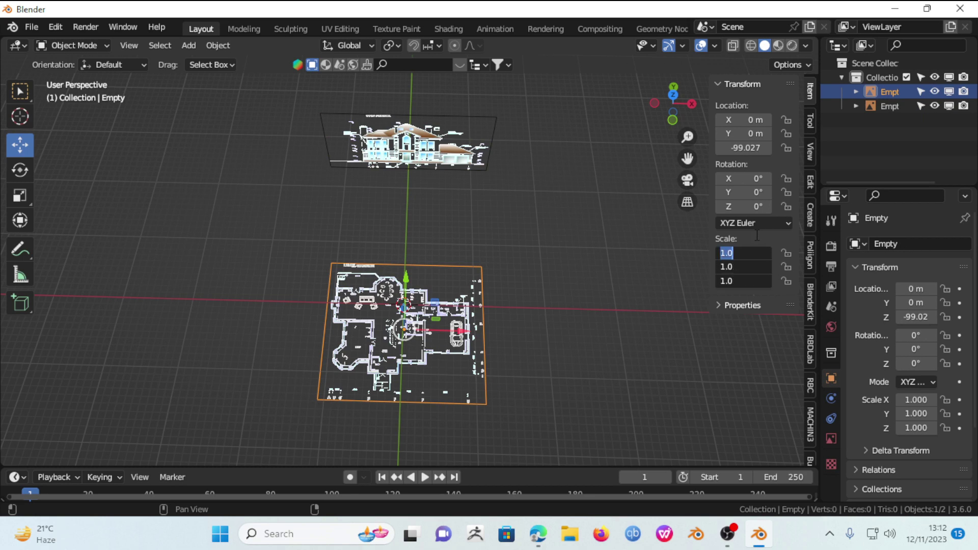
left_click_drag(746, 280, 748, 253)
left_click(748, 257)
type("/20")
key("Return")
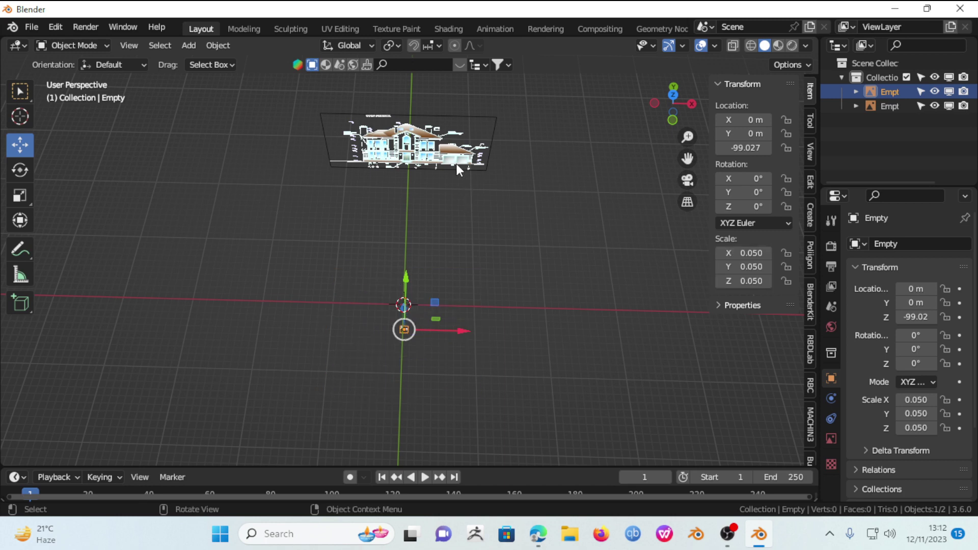
left_click(456, 163)
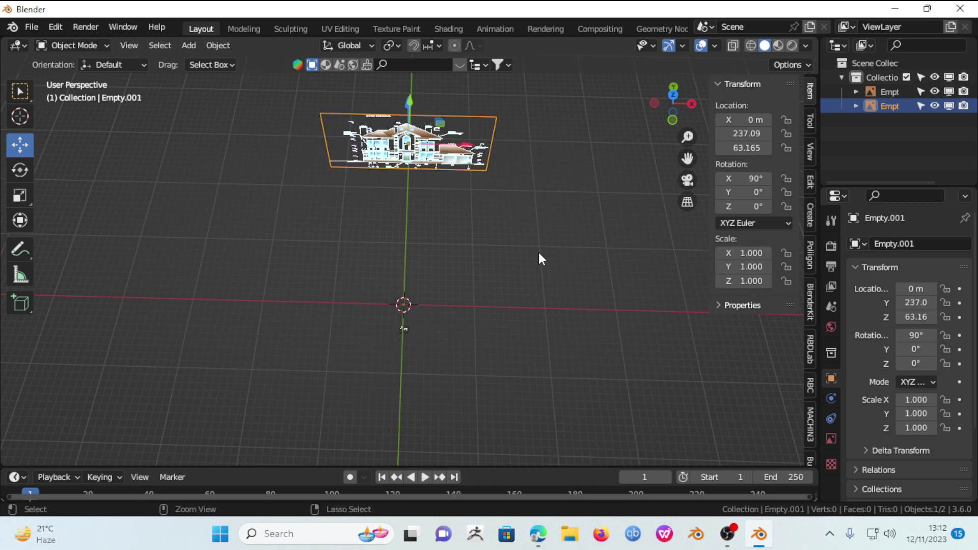
key("ctrl+z")
key("ctrl+z")
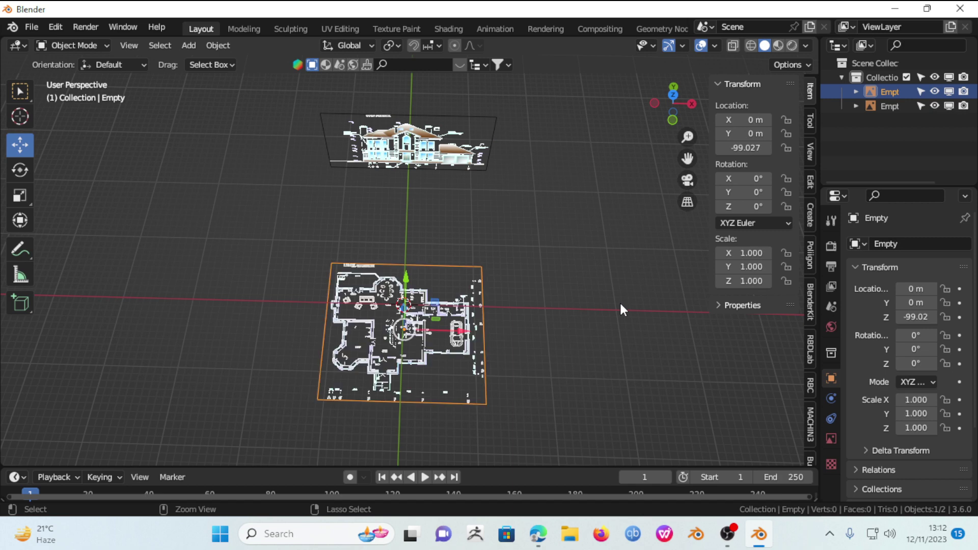
Step: Correct the floor-plan image scale to 1.0/10 (0.1) on all axes
left_click_drag(749, 249, 749, 281)
left_click(750, 247)
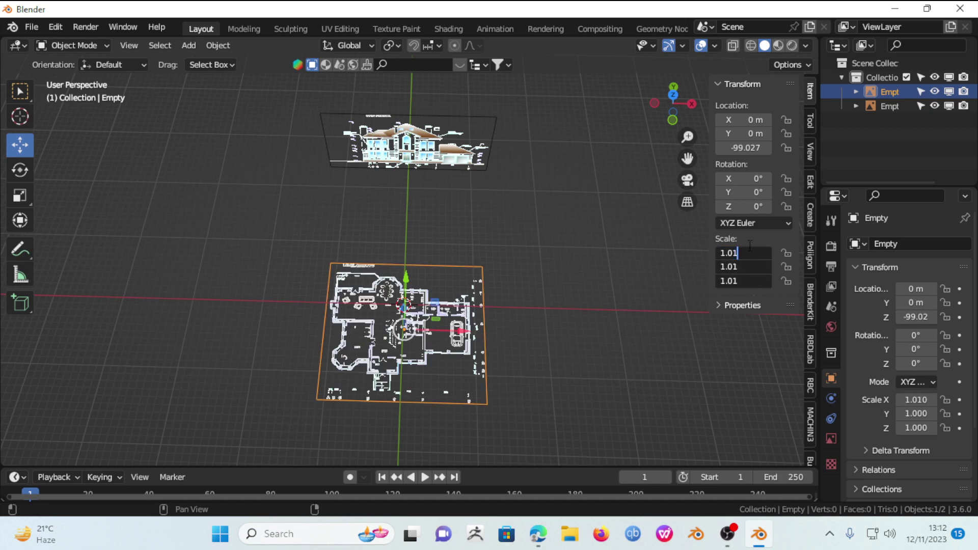
key("BackSpace")
type("/")
type("10")
key("Return")
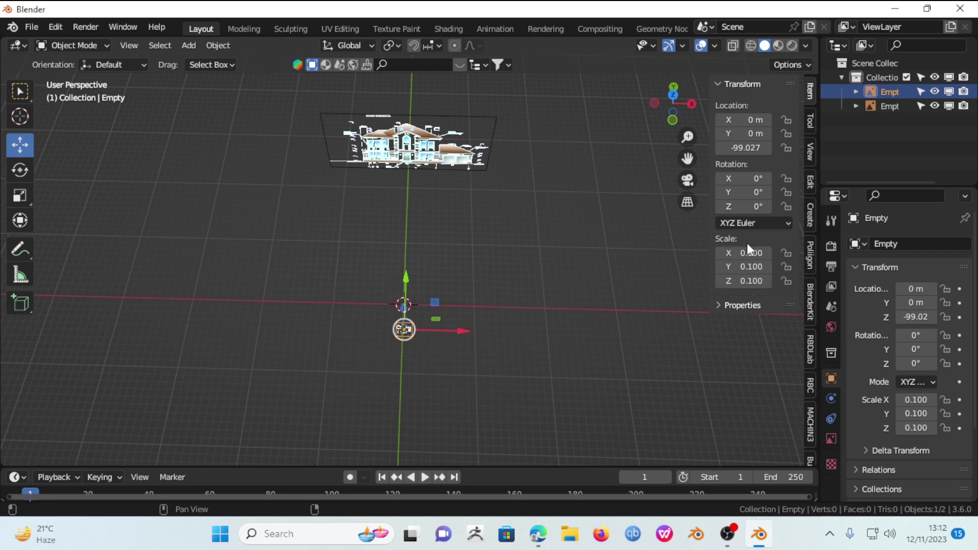
Step: Scale the elevation image to 1.0/10 (0.1) on all three axes
left_click(423, 165)
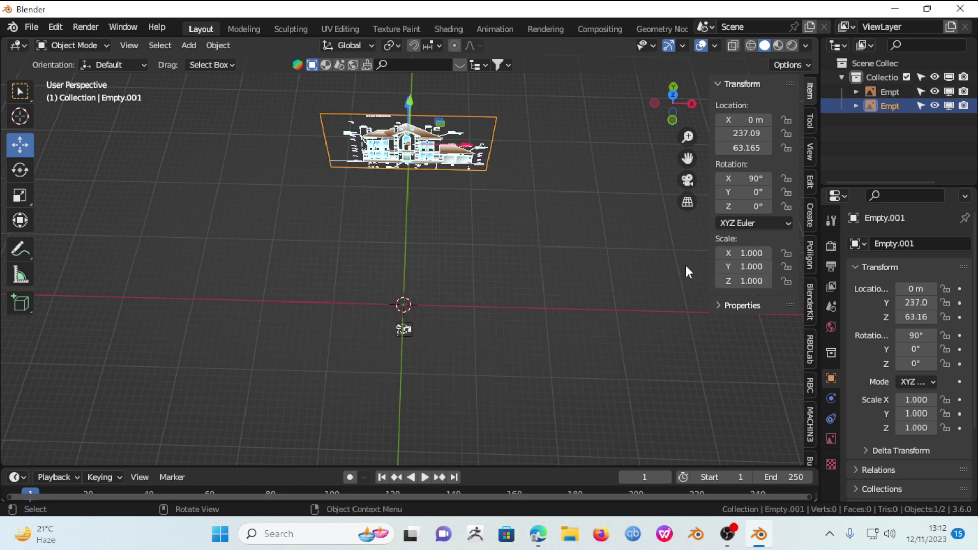
left_click_drag(732, 254, 732, 280)
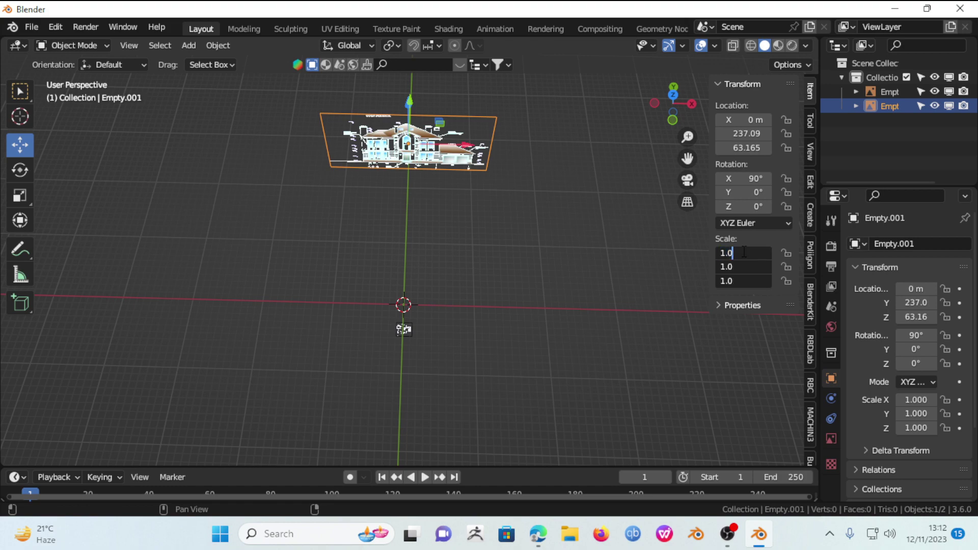
type("/10")
key("Return")
scroll(489, 295, "up", 4)
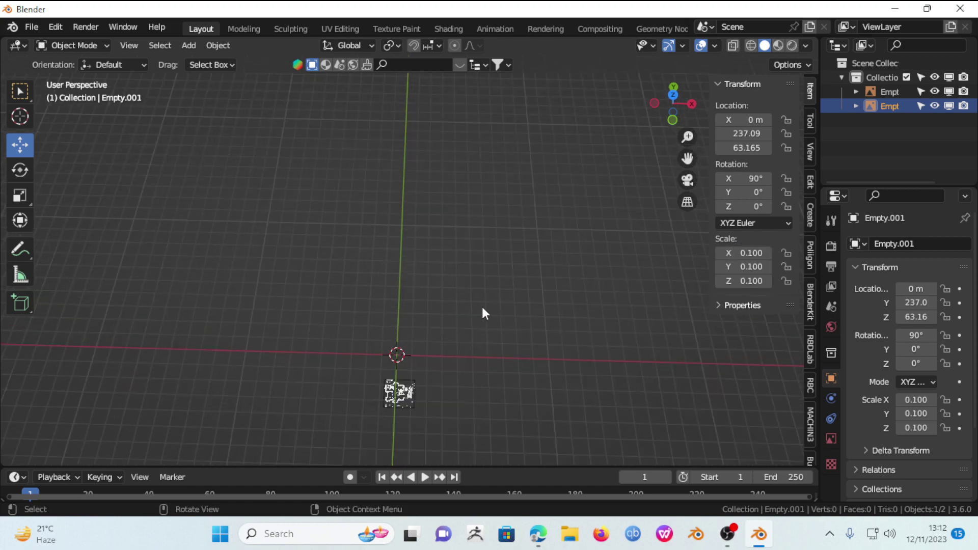
Step: Move the elevation image closer along the Y axis
mouse_move(482, 306)
middle_mouse_down("ctrl")
mouse_move(465, 288)
mouse_move(484, 291)
mouse_move(417, 302)
middle_mouse_up("ctrl")
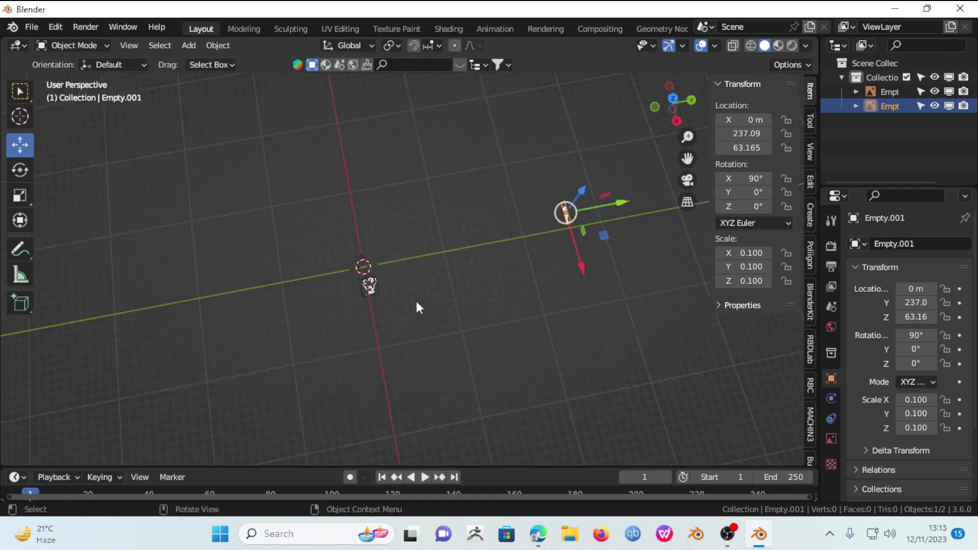
key("g")
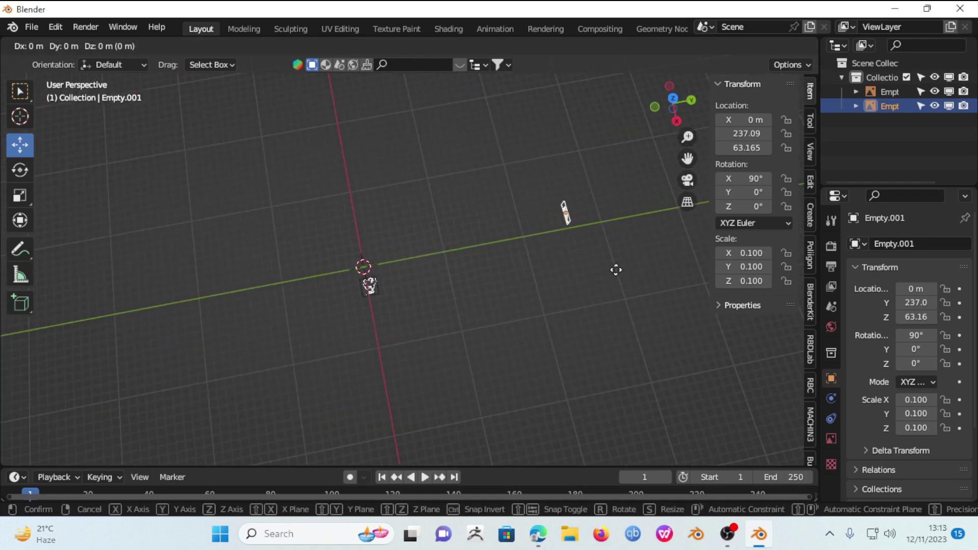
key("y")
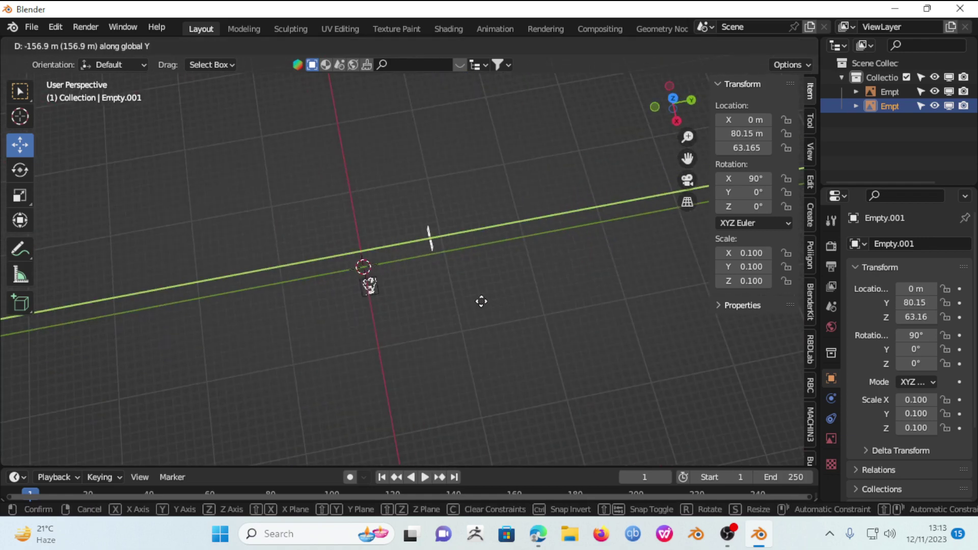
left_click(476, 301)
mouse_move(454, 307)
middle_mouse_down()
mouse_move(438, 267)
mouse_move(439, 228)
middle_mouse_up()
Step: Raise the floor-plan image along Z toward the ground
left_click(402, 354)
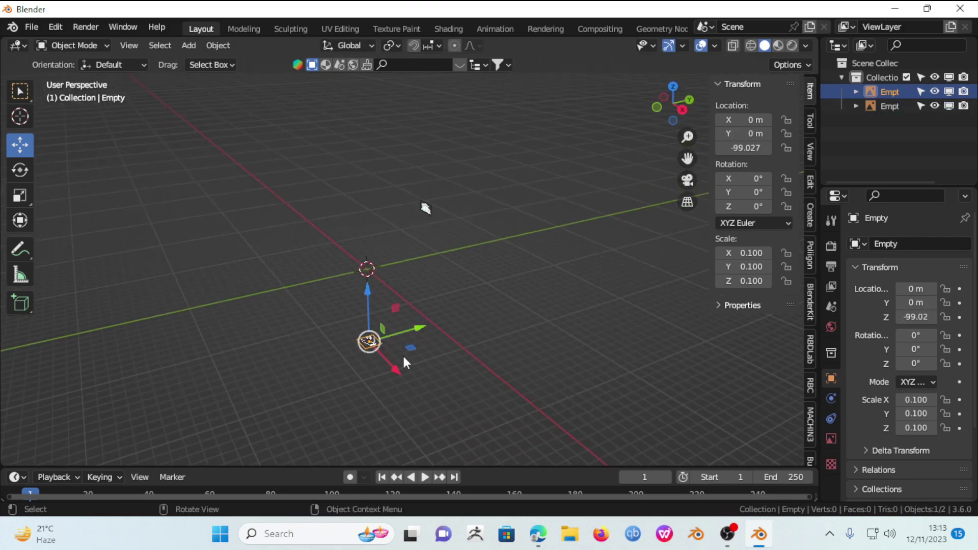
key("g")
key("z")
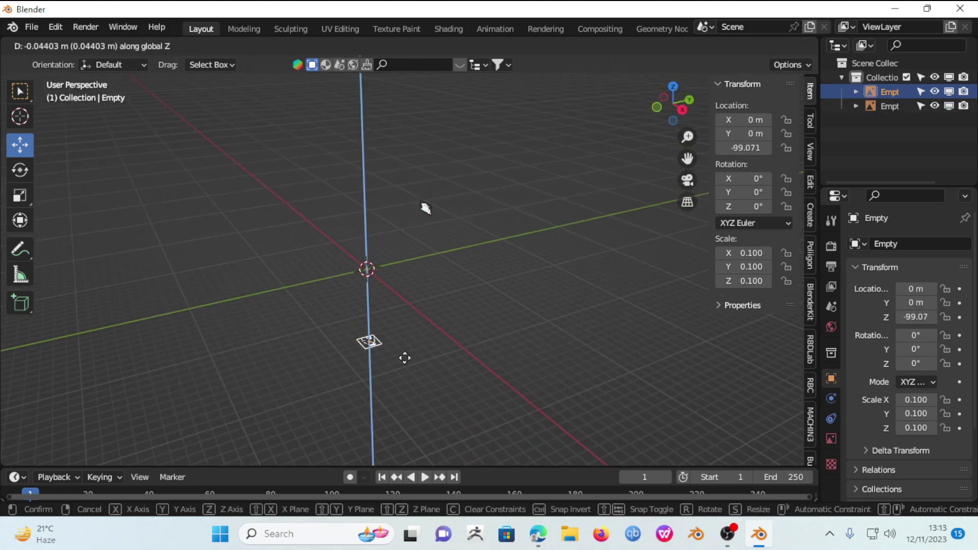
left_click(406, 307)
mouse_move(405, 306)
middle_mouse_down()
mouse_move(544, 315)
mouse_move(533, 231)
mouse_move(519, 281)
middle_mouse_up()
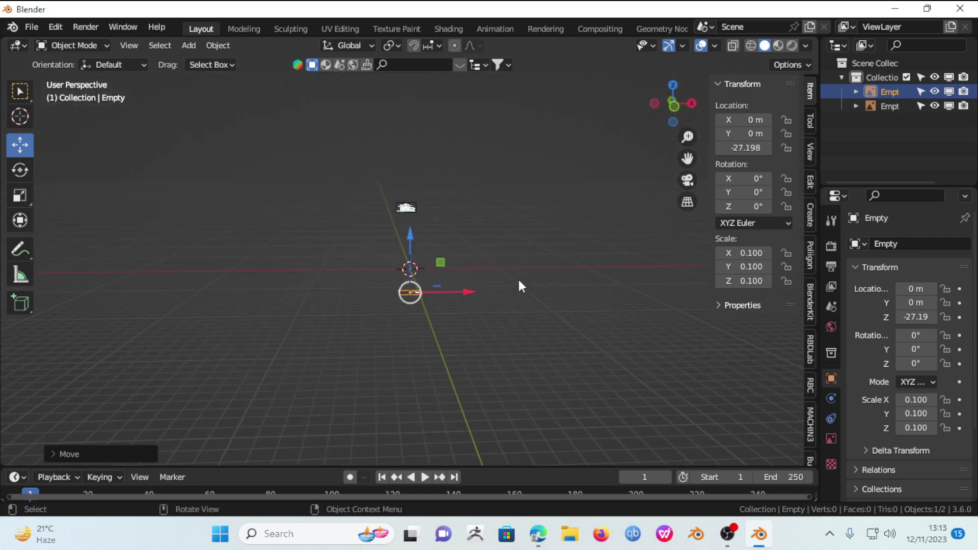
Step: Check the images from front view, box-select the upper image, then return to top view
key("KP_1")
mouse_move(285, 131)
left_mouse_down()
mouse_move(453, 223)
mouse_move(415, 211)
mouse_move(443, 299)
left_mouse_up()
key("z")
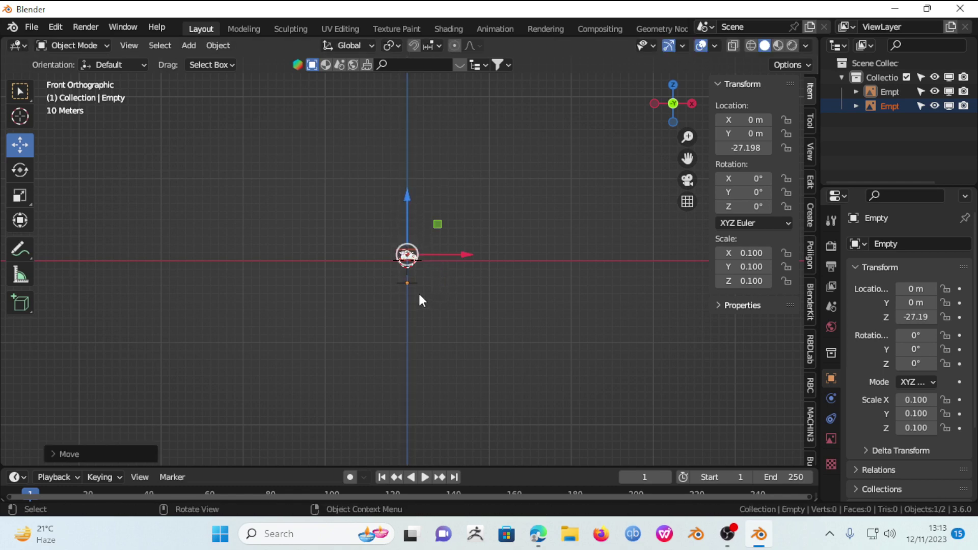
key("shift+space")
mouse_move(527, 331)
middle_mouse_down()
mouse_move(389, 328)
mouse_move(476, 345)
mouse_move(399, 396)
middle_mouse_up()
key("KP_7")
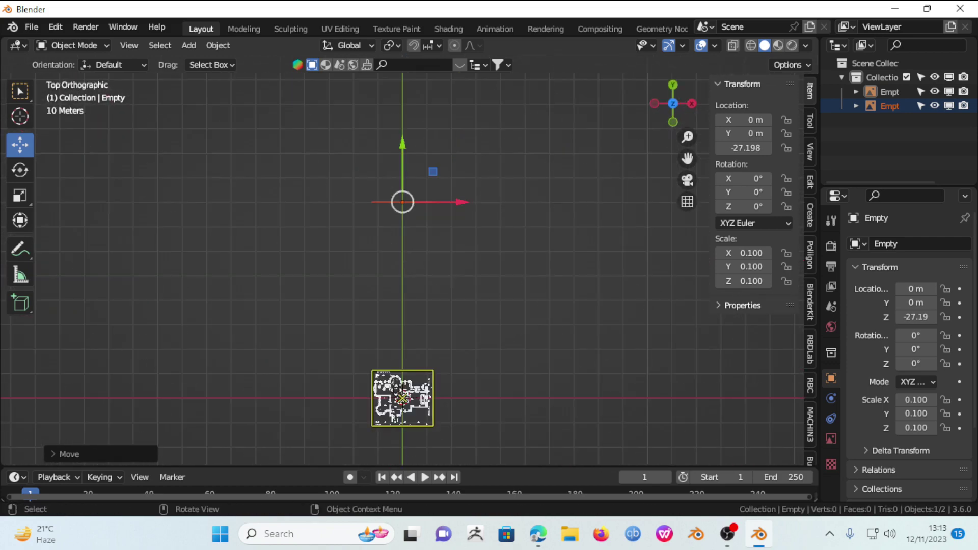
scroll(504, 414, "up", 2)
mouse_move(504, 413)
middle_mouse_down("shift")
mouse_move(467, 262)
mouse_move(412, 271)
mouse_move(494, 287)
middle_mouse_up("shift")
scroll(467, 263, "down", 2)
Step: Start a Y move of the floor-plan image, cancel it, and reorient the view
key("g")
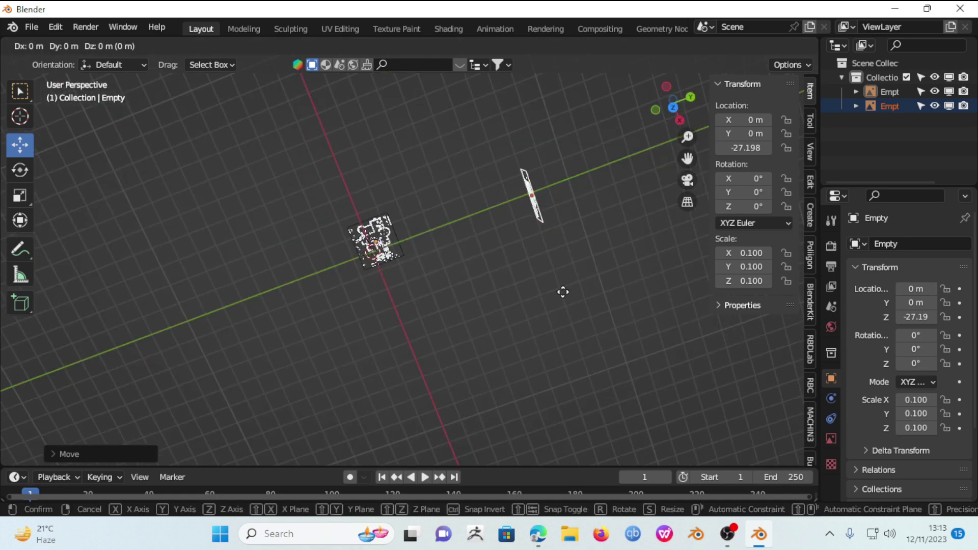
key("y")
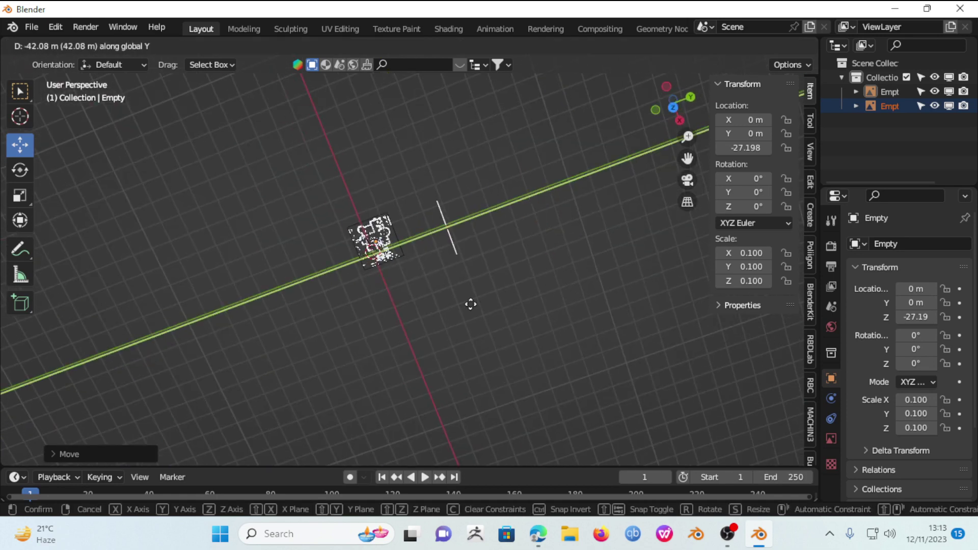
key("Escape")
mouse_move(394, 343)
middle_mouse_down()
mouse_move(529, 294)
mouse_move(308, 243)
mouse_move(329, 300)
mouse_move(313, 236)
middle_mouse_up()
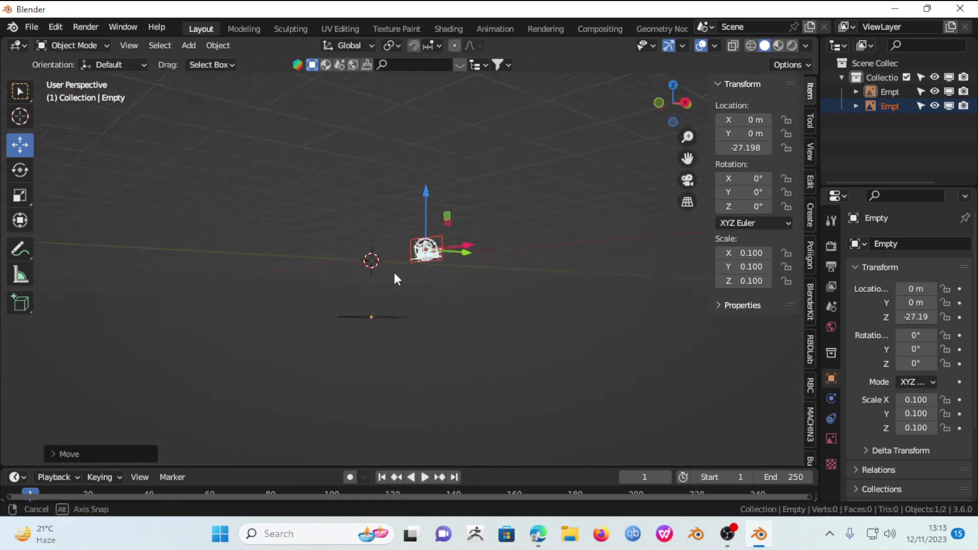
mouse_move(399, 273)
middle_mouse_down()
mouse_move(487, 311)
mouse_move(476, 244)
middle_mouse_up()
Step: Move the floor-plan image along Z to about -0.279 m at ground level
left_click(455, 347)
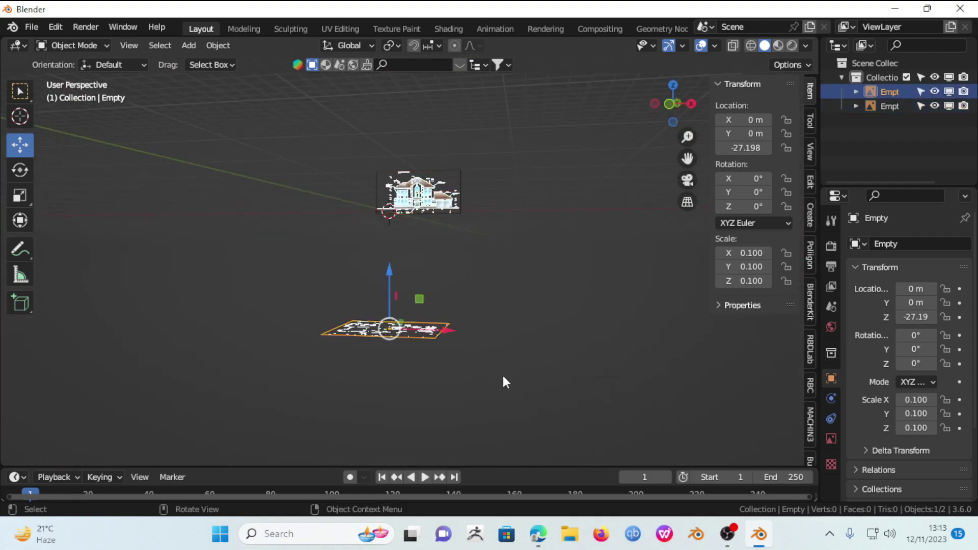
key("g")
key("z")
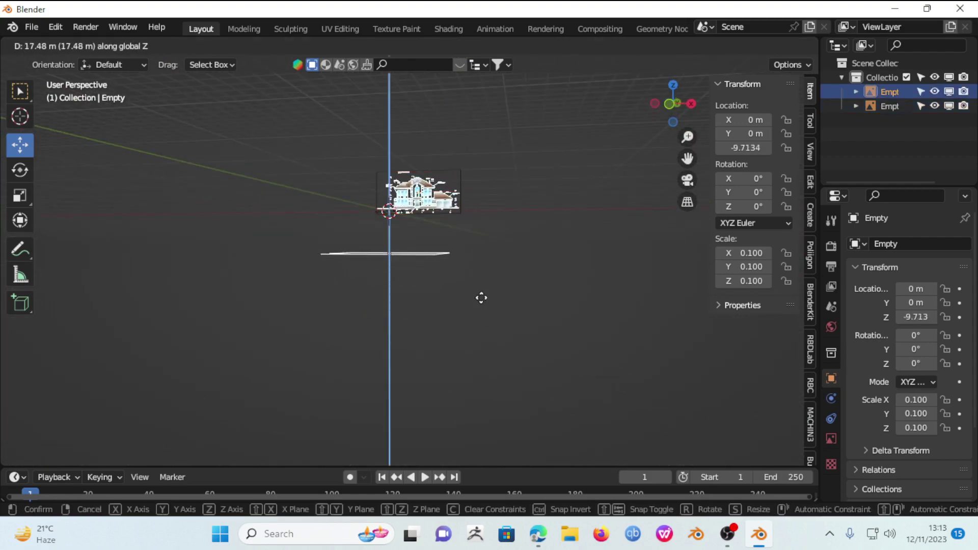
left_click(482, 293)
mouse_move(482, 293)
middle_mouse_down()
mouse_move(435, 337)
mouse_move(457, 338)
middle_mouse_up()
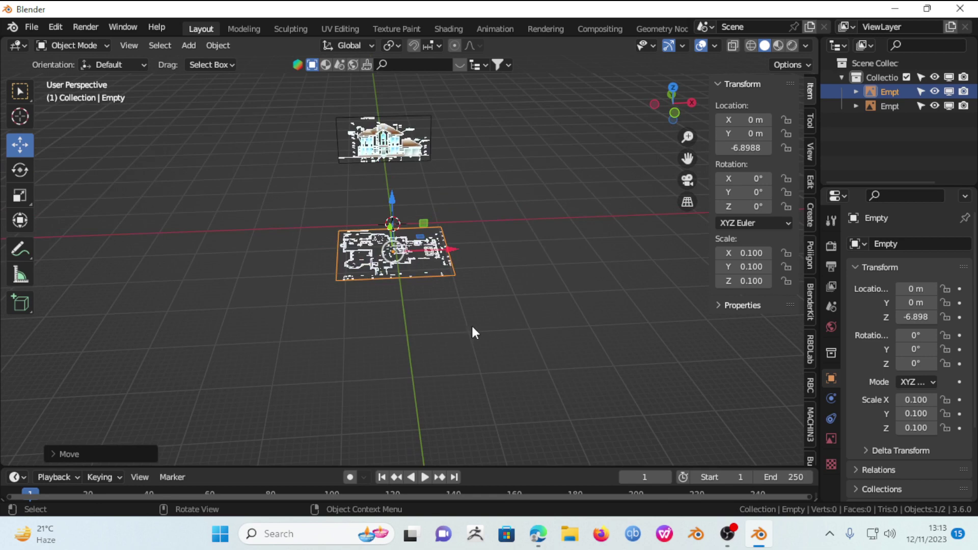
key("g")
key("z")
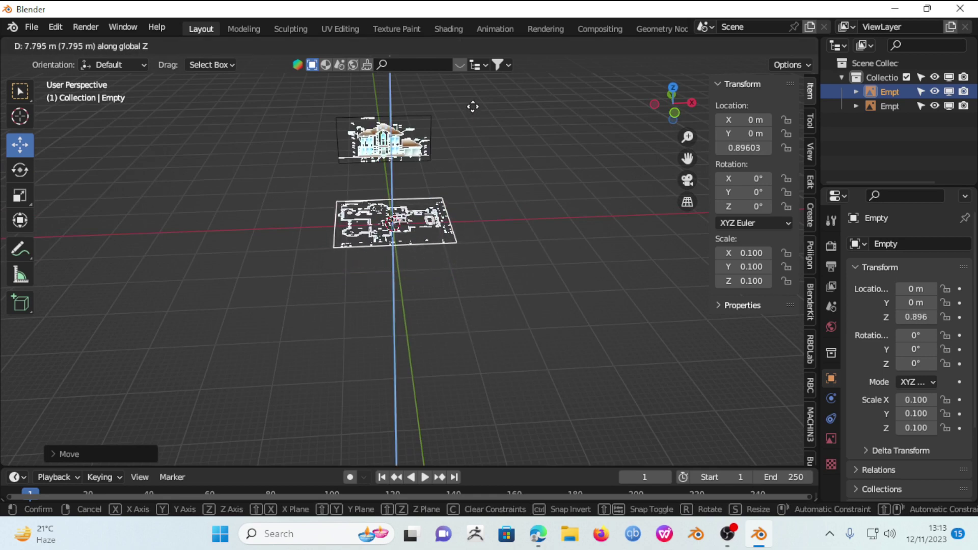
left_click(472, 152)
mouse_move(478, 307)
middle_mouse_down()
mouse_move(465, 232)
mouse_move(474, 349)
middle_mouse_up()
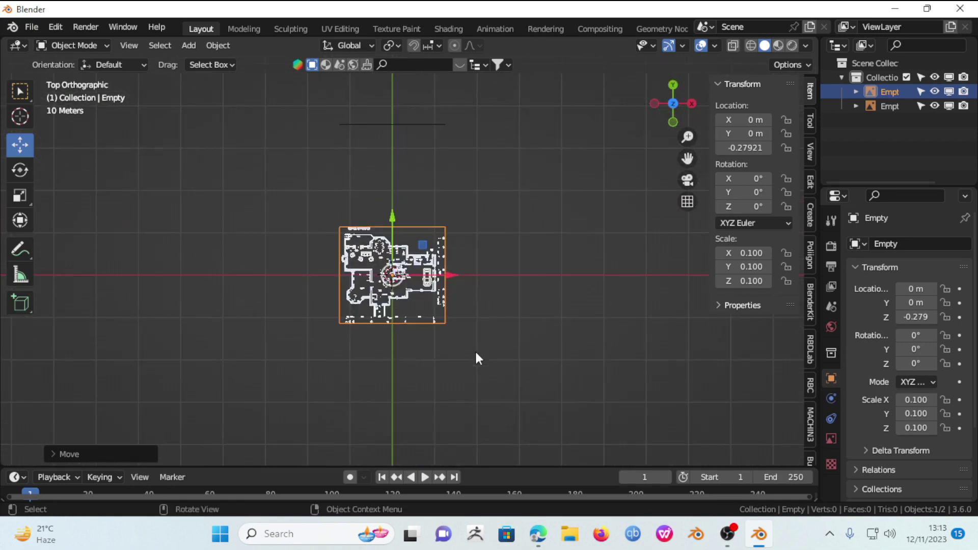
Step: Pull the elevation image along Y toward the floor plan, to Y 21.864
scroll(475, 350, "up", 3)
middle_click_drag(582, 306, 585, 351, "shift")
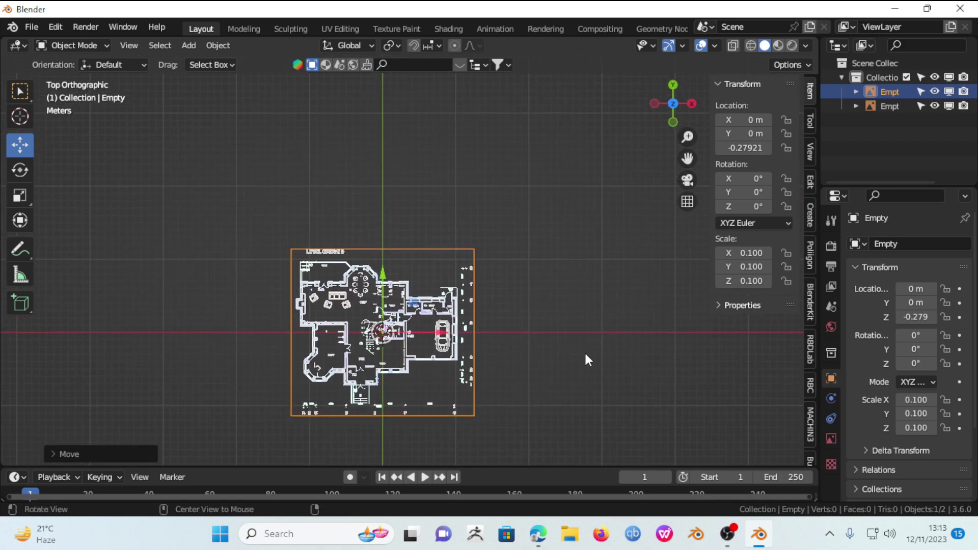
scroll(585, 350, "down", 1)
left_click(455, 104)
middle_click_drag(456, 105, 518, 242)
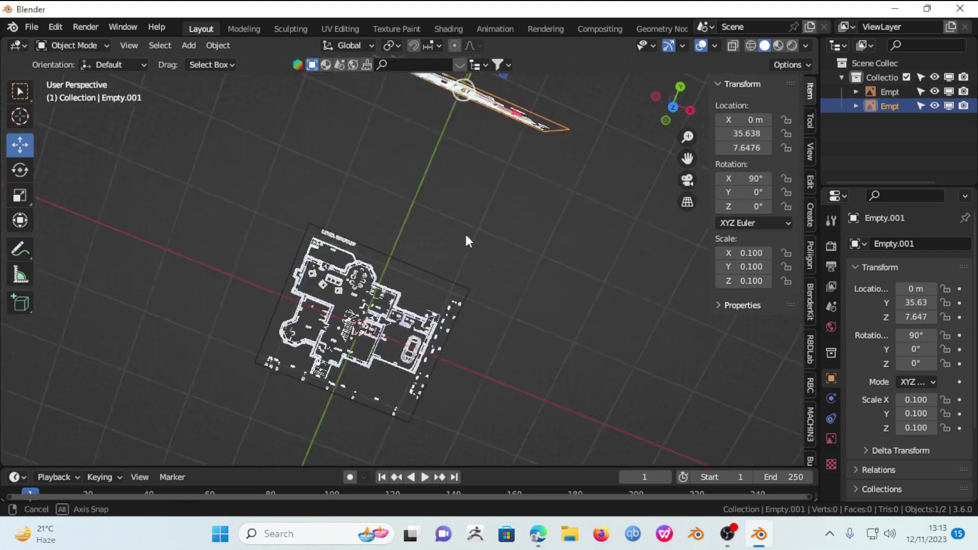
key("g")
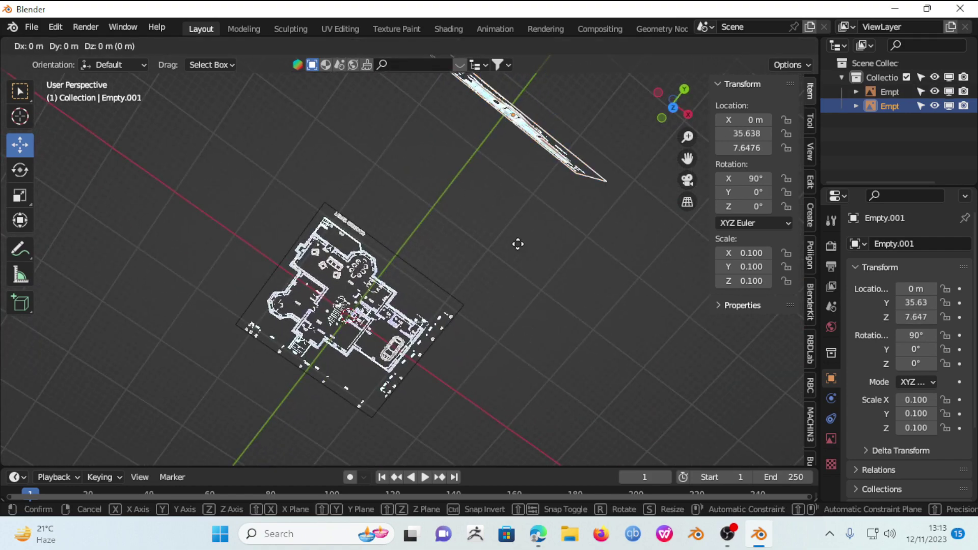
key("y")
left_click(481, 285)
mouse_move(529, 332)
middle_mouse_down()
mouse_move(563, 200)
mouse_move(519, 243)
middle_mouse_up()
Step: In front view, lower the elevation image along Z to 4.751
key("KP_1")
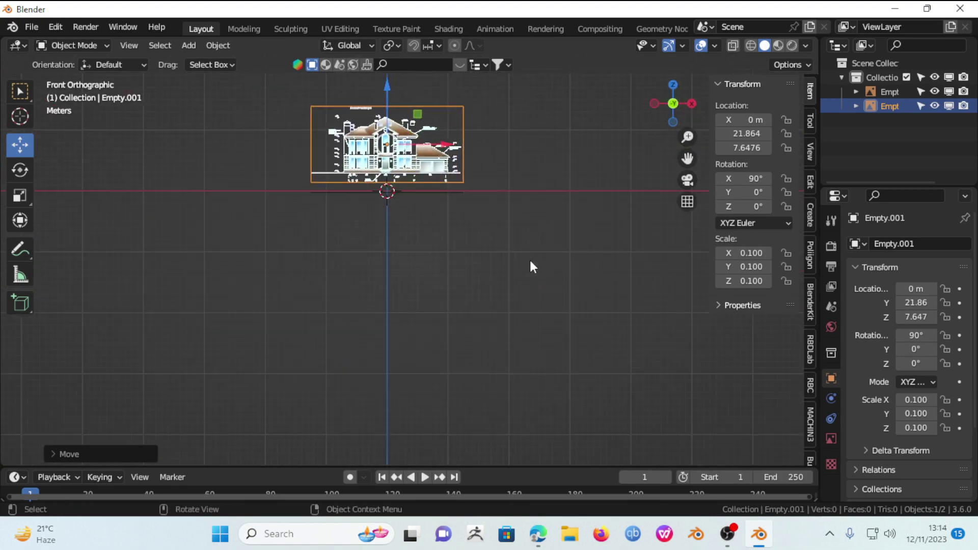
scroll(531, 262, "up", 2)
scroll(485, 222, "down", 1)
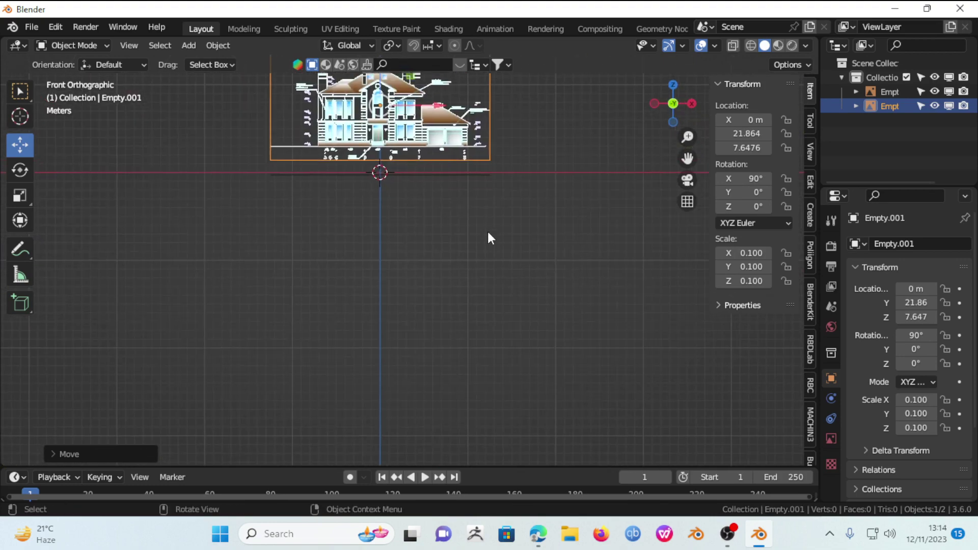
key("g")
key("z")
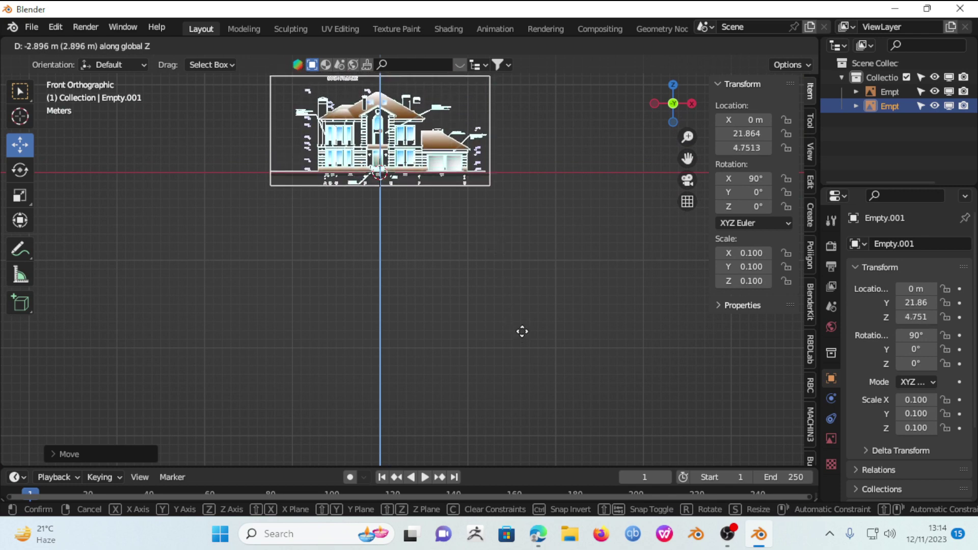
left_click(521, 331)
Step: Deselect the elevation image, make the 3D viewport taller, and open the Add menu
mouse_move(462, 280)
middle_mouse_down()
mouse_move(430, 334)
mouse_move(319, 386)
middle_mouse_up()
left_click(410, 346)
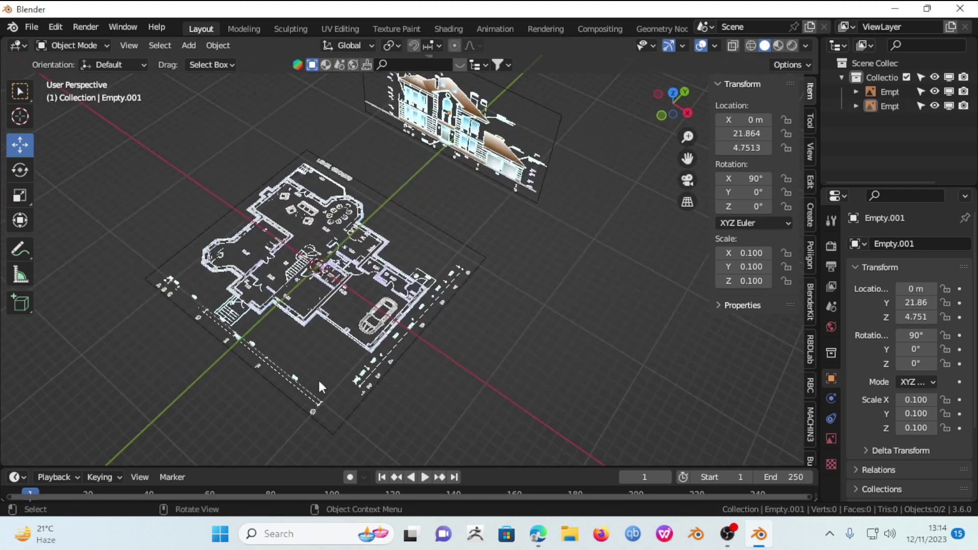
mouse_move(472, 373)
middle_mouse_down()
mouse_move(460, 343)
mouse_move(505, 462)
middle_mouse_up()
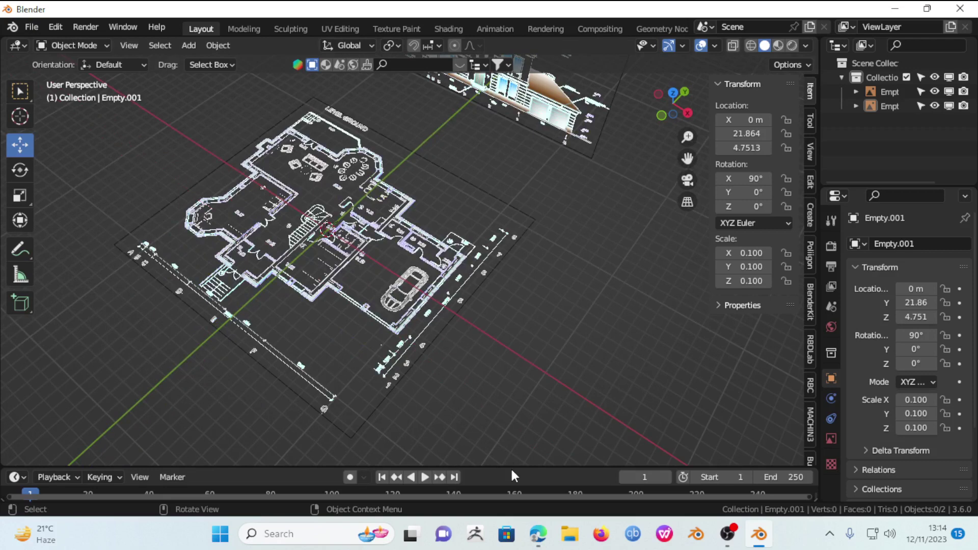
left_click_drag(512, 468, 511, 484)
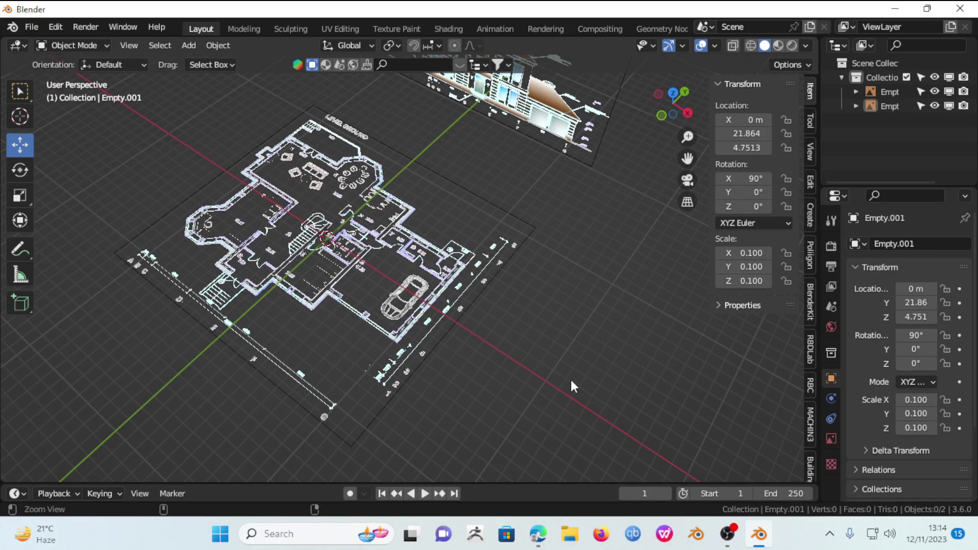
scroll(570, 377, "down", 3)
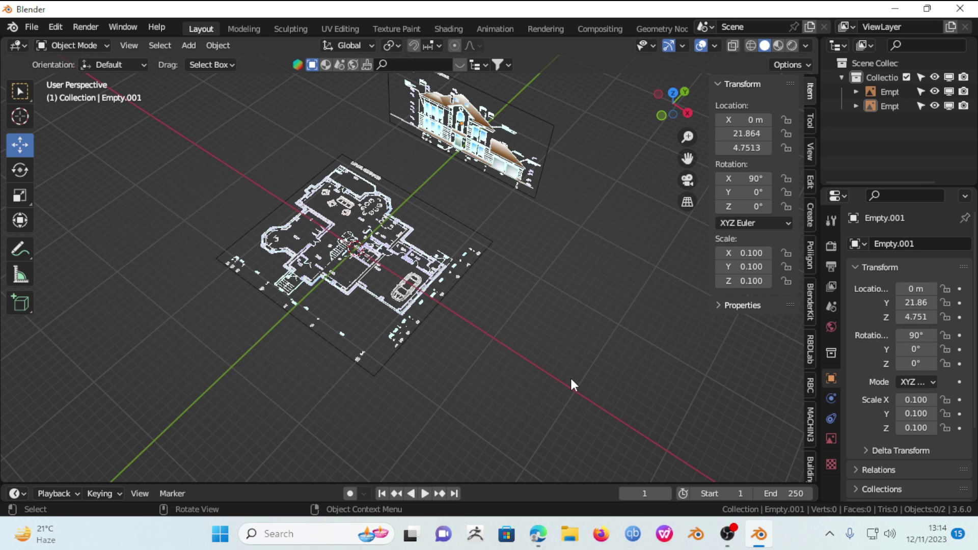
key("ctrl")
left_click(188, 46)
Step: Apply scale to the floor-plan and elevation reference images so both read 1.000
left_click(407, 276)
key("ctrl+a")
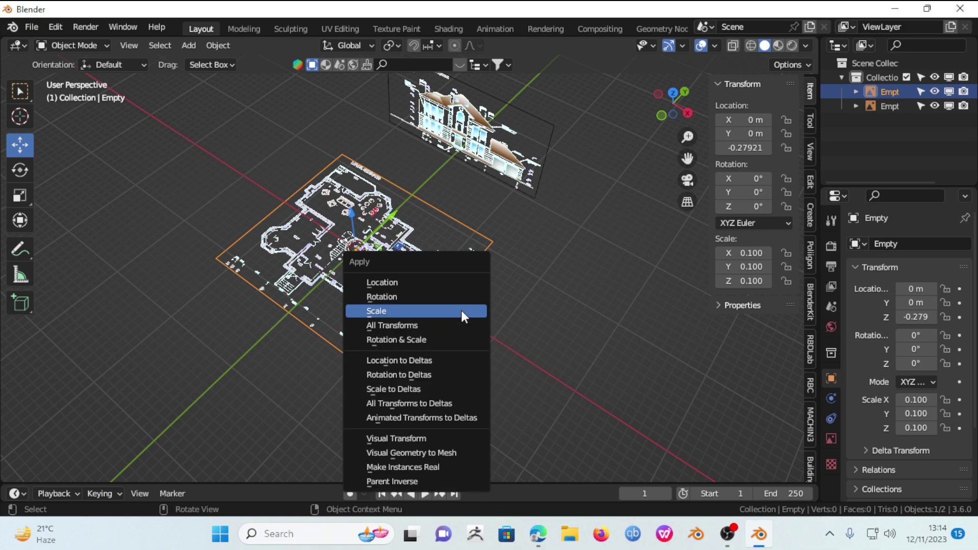
left_click(460, 310)
left_click(498, 190)
key("ctrl+a")
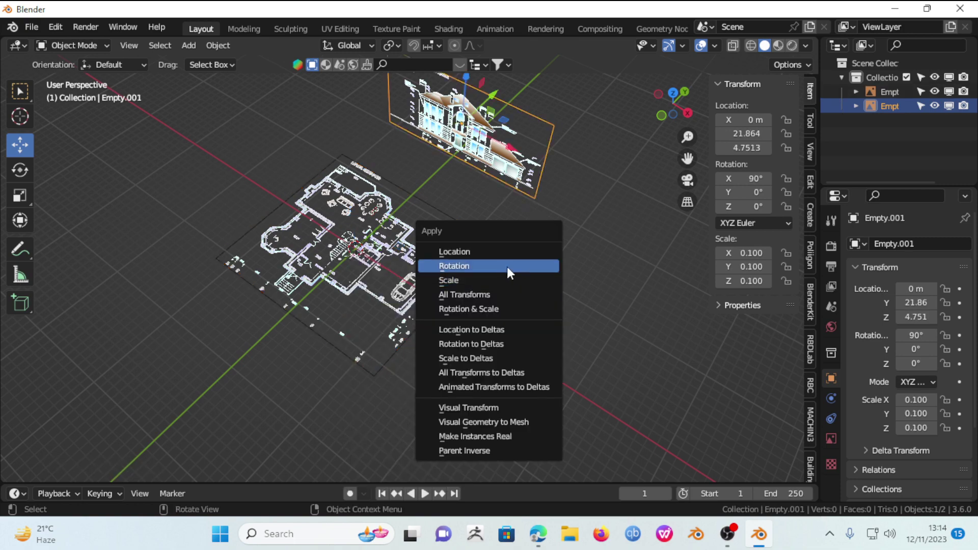
left_click(490, 281)
Step: Maximise the 3D viewport and switch to top view over the floor plan
middle_click_drag(435, 335, 490, 332)
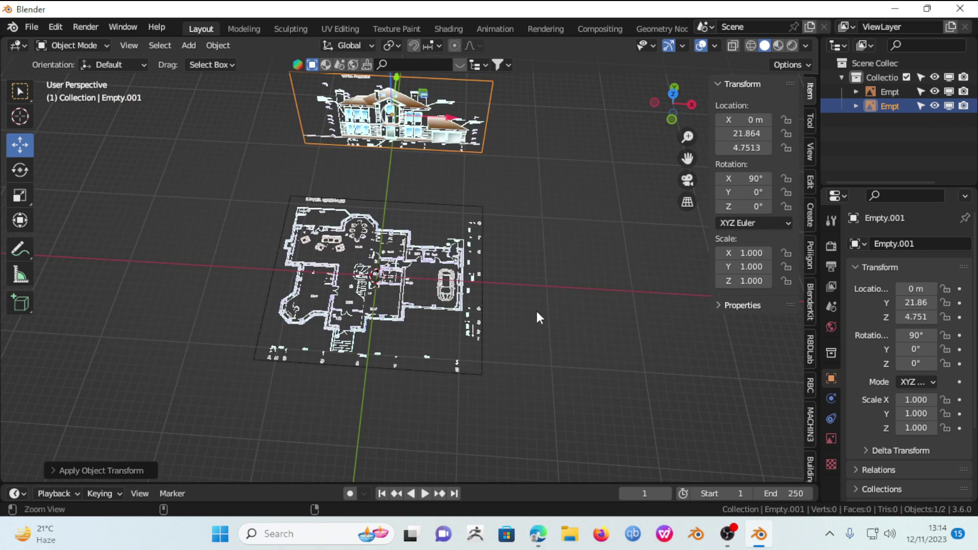
key("ctrl+alt+space")
scroll(601, 306, "down", 3)
mouse_move(601, 307)
middle_mouse_down()
mouse_move(548, 299)
mouse_move(588, 298)
mouse_move(585, 265)
mouse_move(583, 302)
middle_mouse_up()
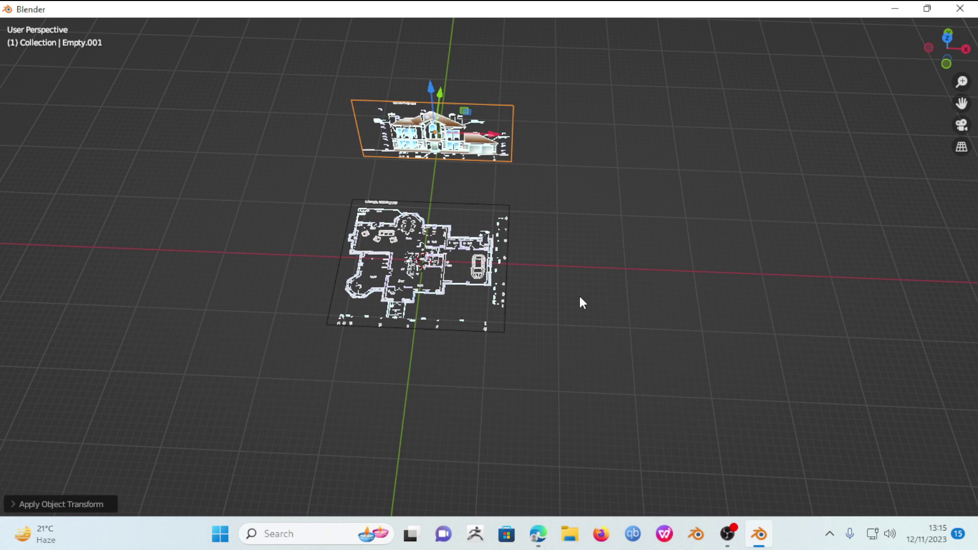
key("KP_7")
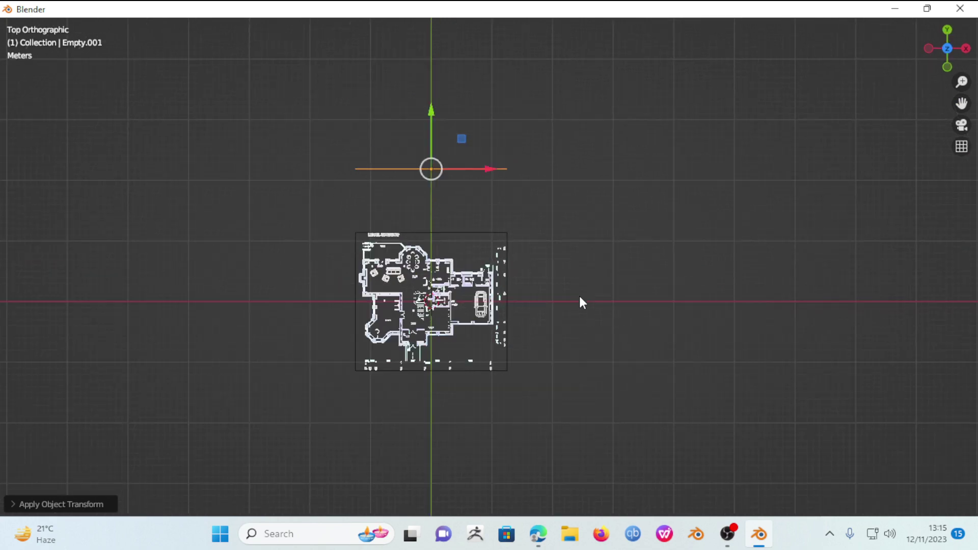
scroll(569, 297, "up", 1)
Step: Show the sidebar's Archipack tools in the Create tab and add a new wall at the origin
middle_click_drag(557, 288, 555, 278, "shift")
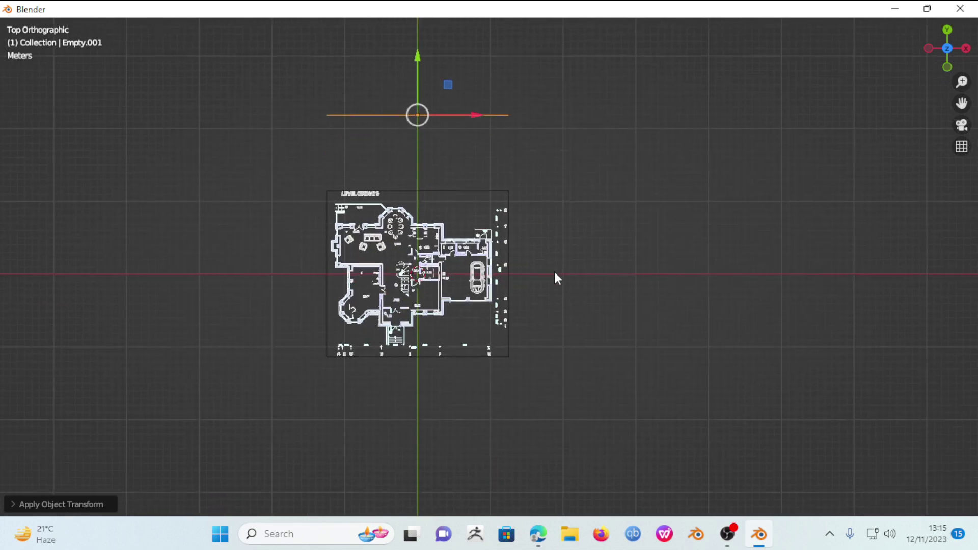
key("n")
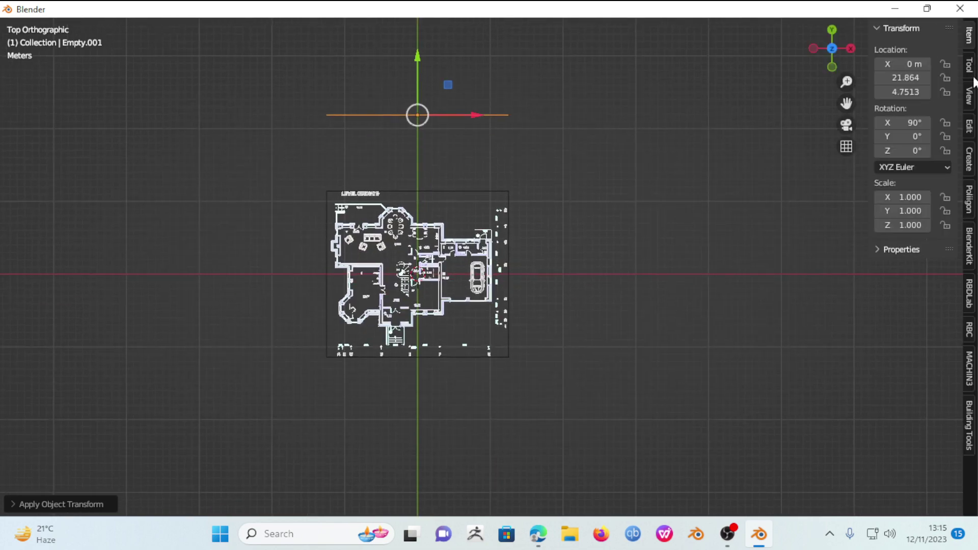
left_click(971, 67)
left_click(970, 94)
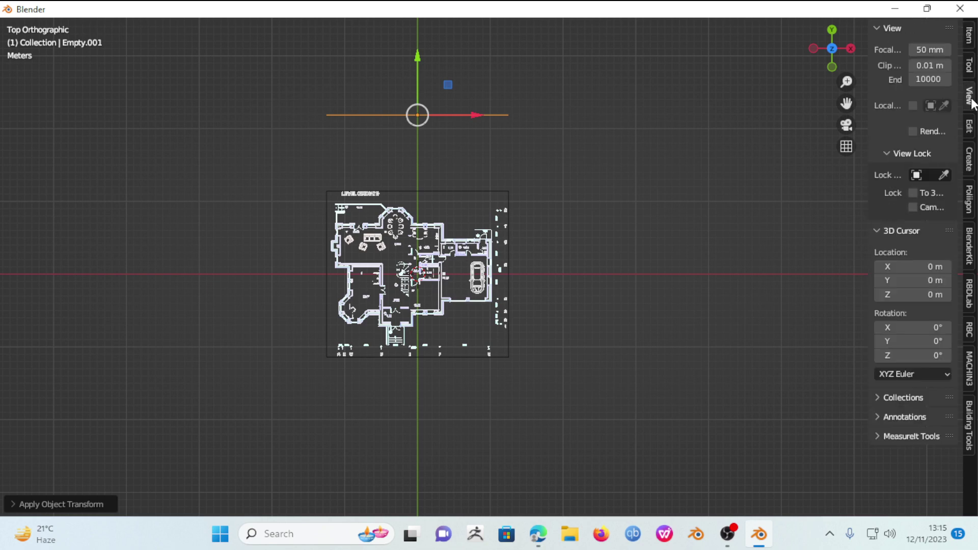
left_click(969, 36)
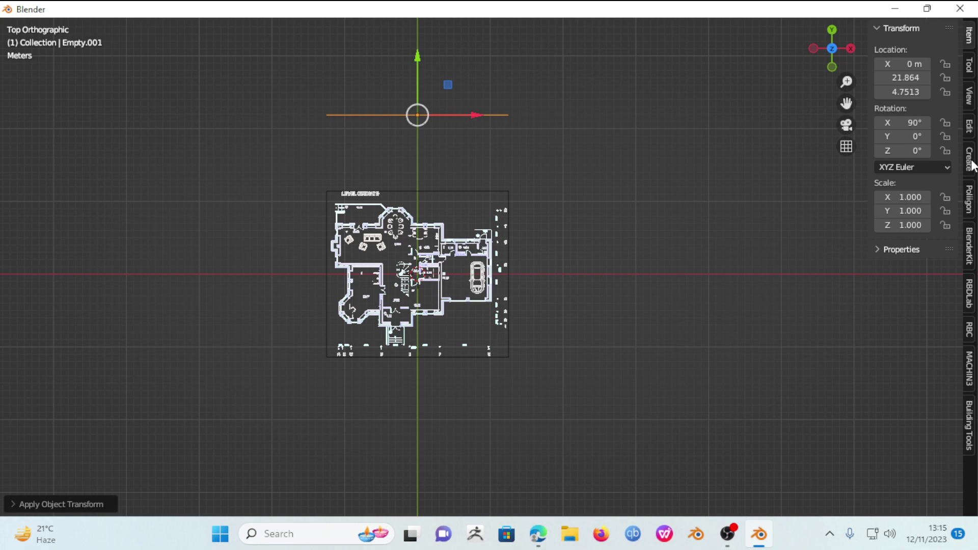
left_click(970, 159)
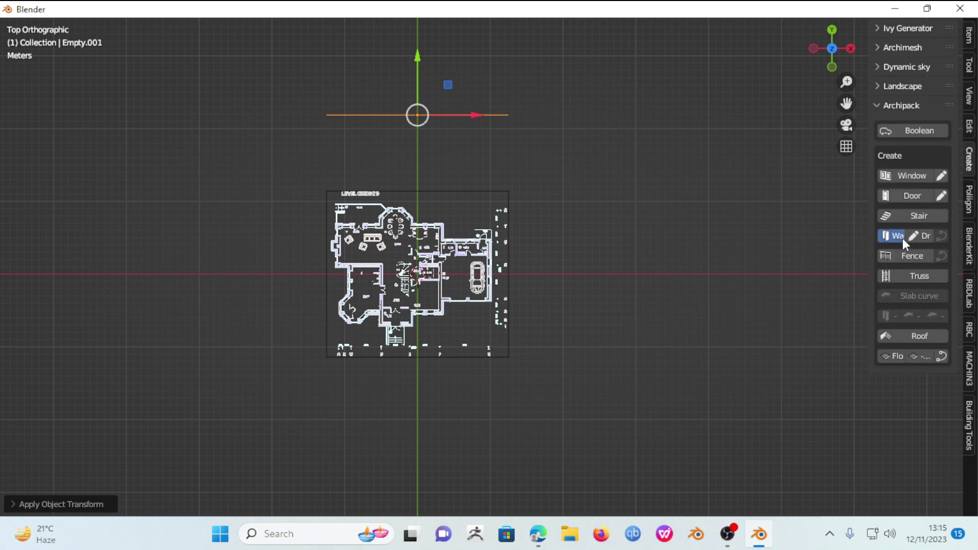
left_click(896, 237)
Step: Move the new Archipack wall along X, then along Y toward the plan's wall
scroll(514, 342, "up", 2)
scroll(561, 331, "up", 4)
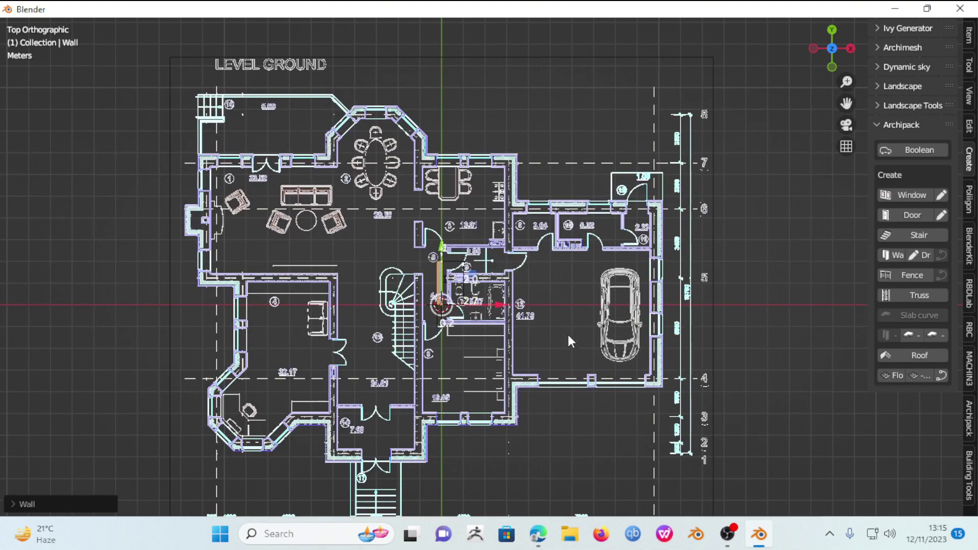
scroll(480, 331, "up", 1)
key("g")
key("x")
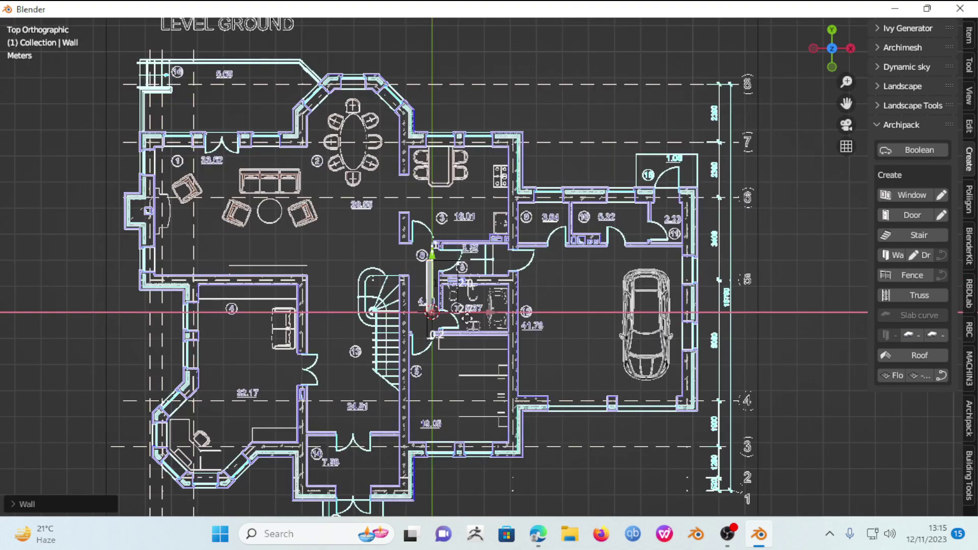
left_click(257, 360)
scroll(426, 126, "up", 3)
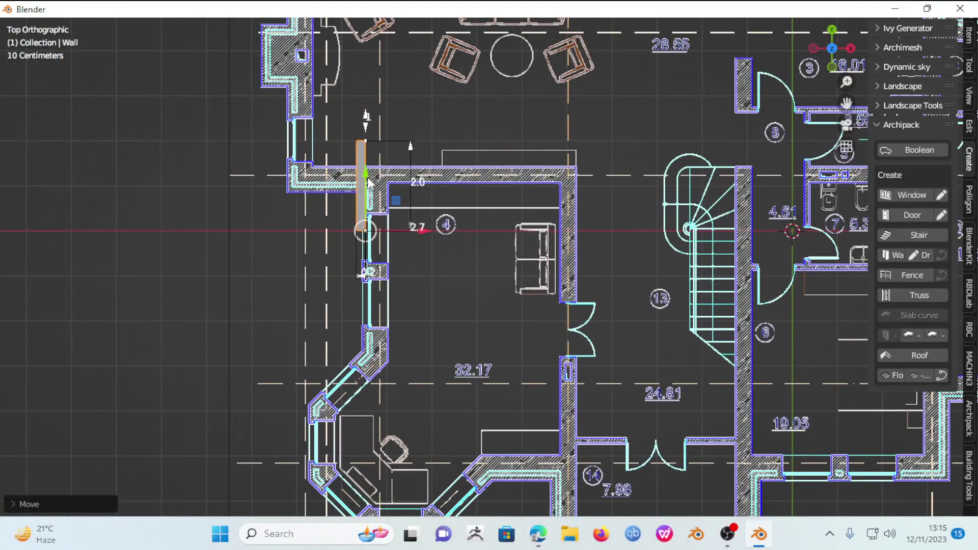
key("g")
key("y")
left_click(372, 272)
Step: Nudge the wall down onto the plan's wall line next to room 4 and check its ends
scroll(393, 312, "up", 1)
scroll(393, 312, "up", 1)
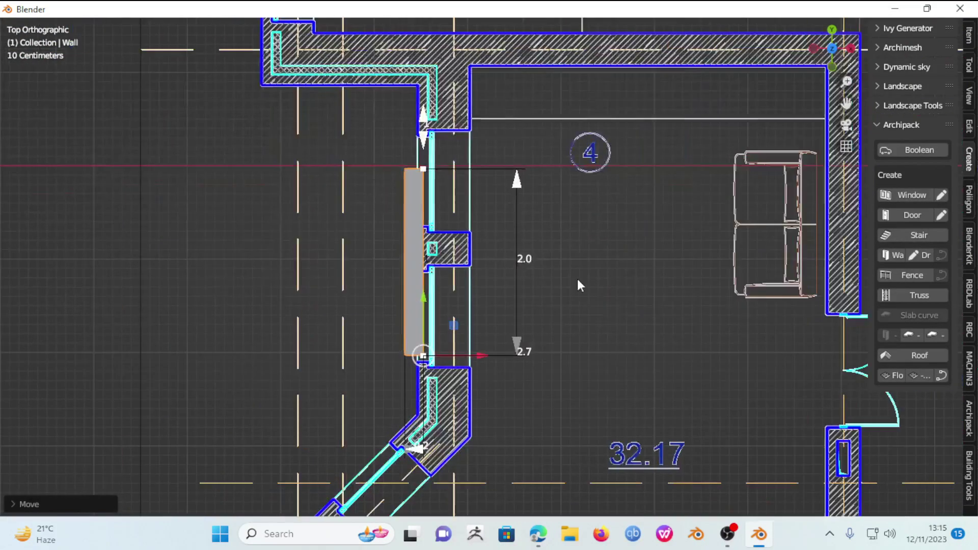
scroll(577, 279, "up", 3)
left_click_drag(439, 409, 463, 412)
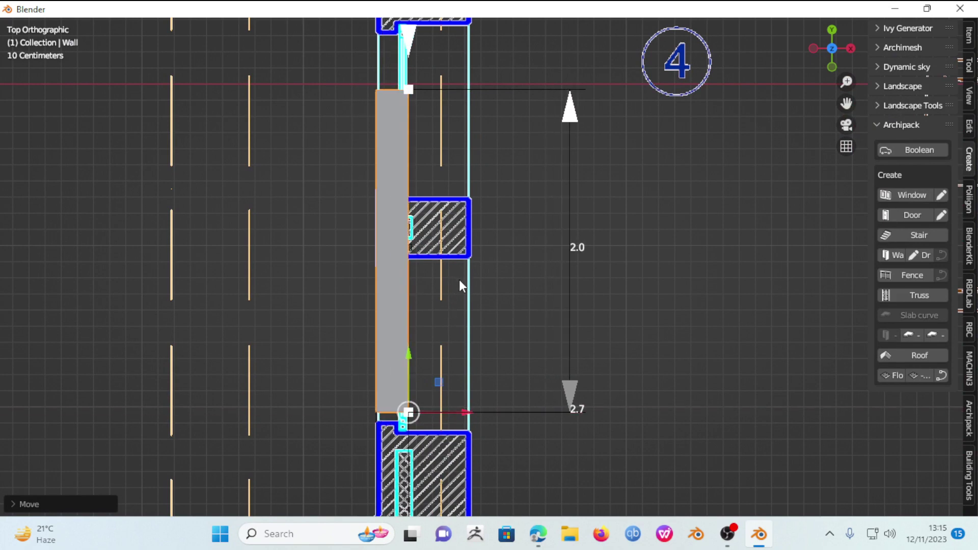
scroll(459, 280, "down", 1, "shift")
left_click_drag(406, 348, 408, 359)
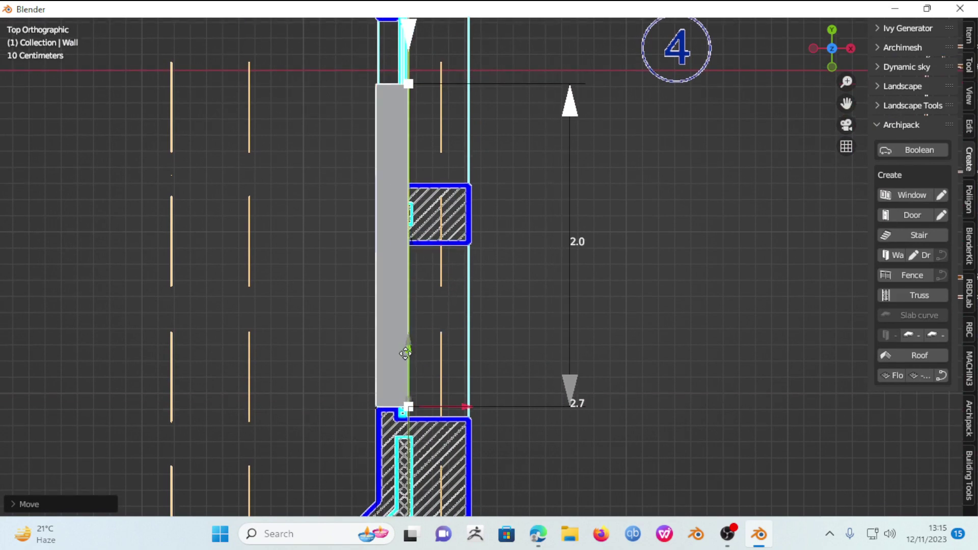
scroll(515, 328, "down", 3)
mouse_move(515, 328)
middle_mouse_down("shift")
mouse_move(505, 212)
mouse_move(504, 291)
middle_mouse_up("shift")
scroll(505, 213, "up", 2)
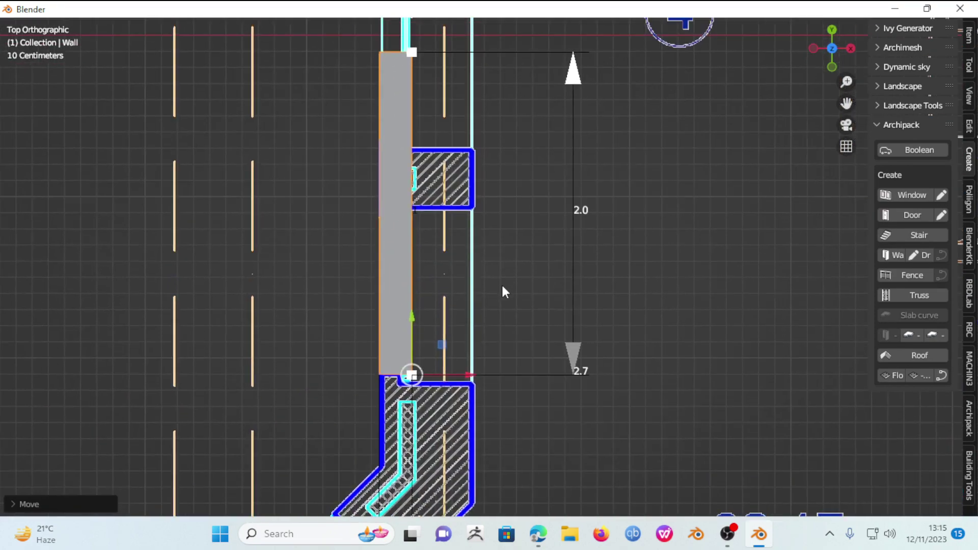
scroll(504, 321, "down", 2)
scroll(488, 204, "down", 2)
mouse_move(503, 192)
middle_mouse_down("shift")
mouse_move(501, 207)
mouse_move(494, 151)
middle_mouse_up("shift")
scroll(482, 254, "up", 2)
scroll(488, 290, "up", 1)
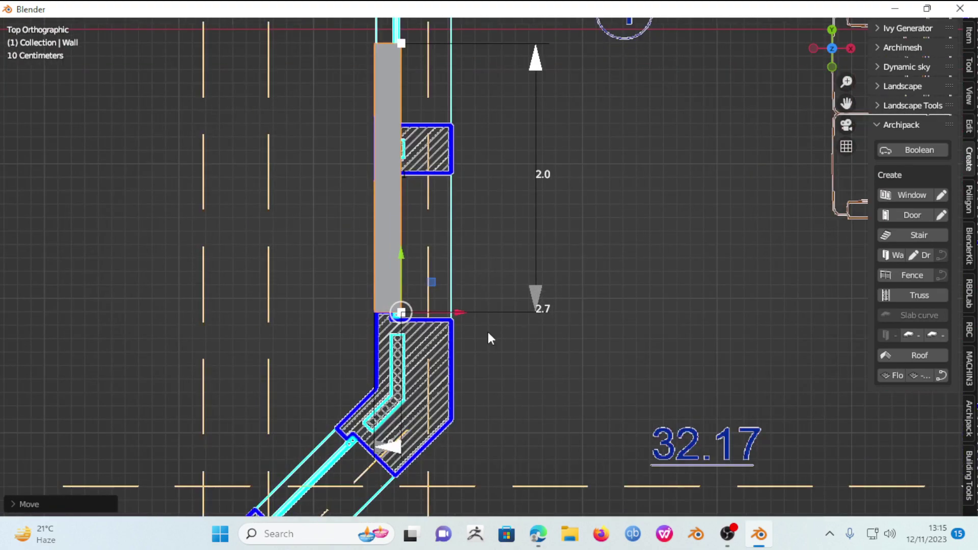
Step: Increase the Archipack wall size from 0.1734 to 0.1995
left_click(389, 451)
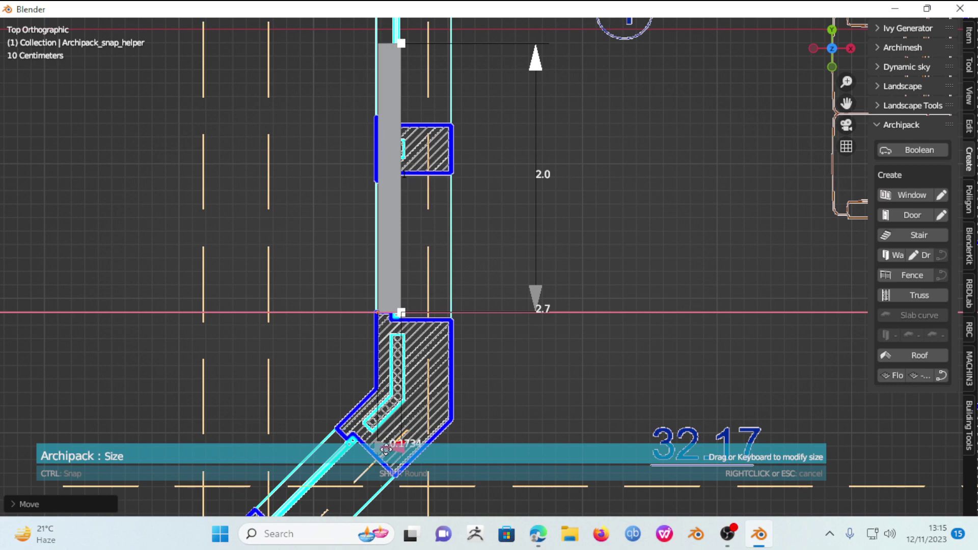
left_click_drag(386, 450, 355, 449)
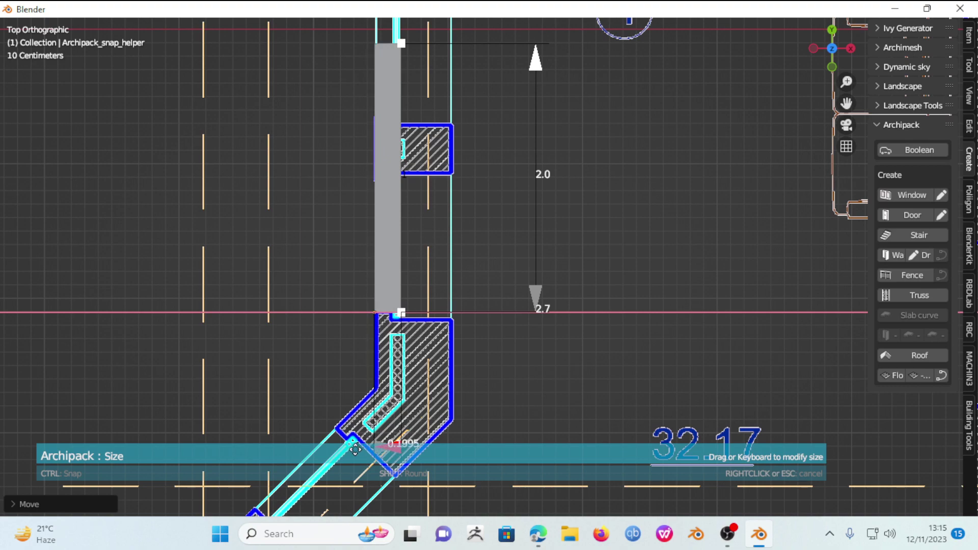
scroll(468, 225, "down", 1)
middle_click_drag(467, 225, 455, 328, "shift")
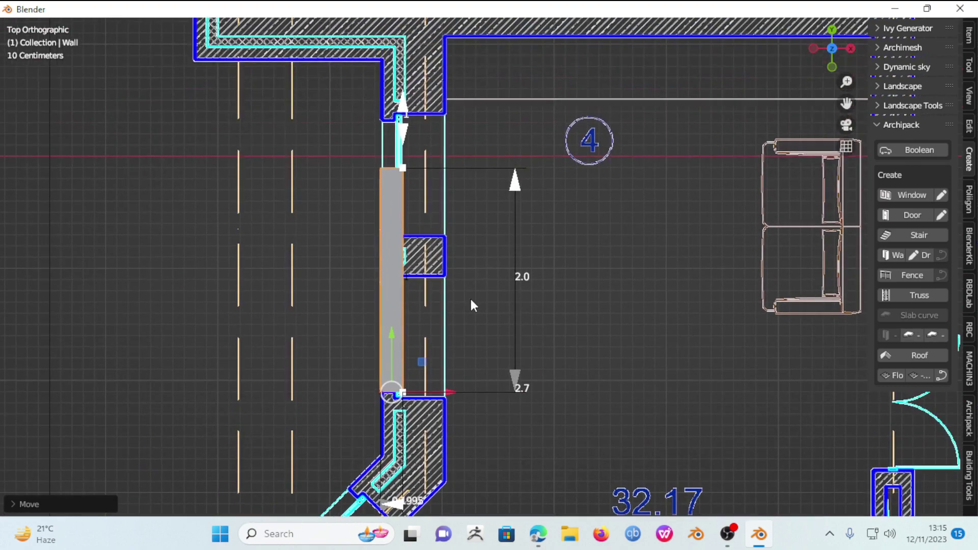
scroll(469, 296, "down", 1)
scroll(485, 320, "down", 1)
scroll(464, 325, "up", 1)
scroll(453, 265, "up", 3)
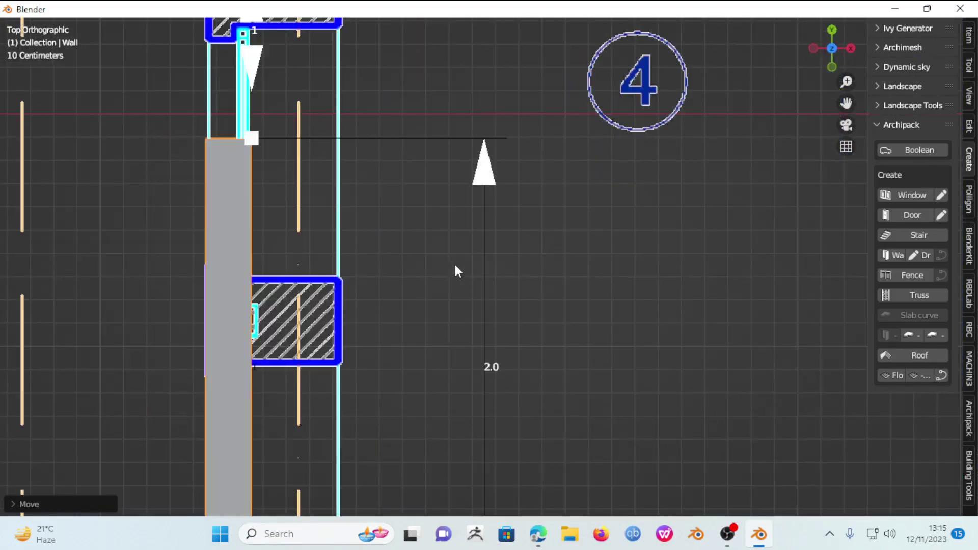
middle_click_drag(456, 266, 527, 338, "shift")
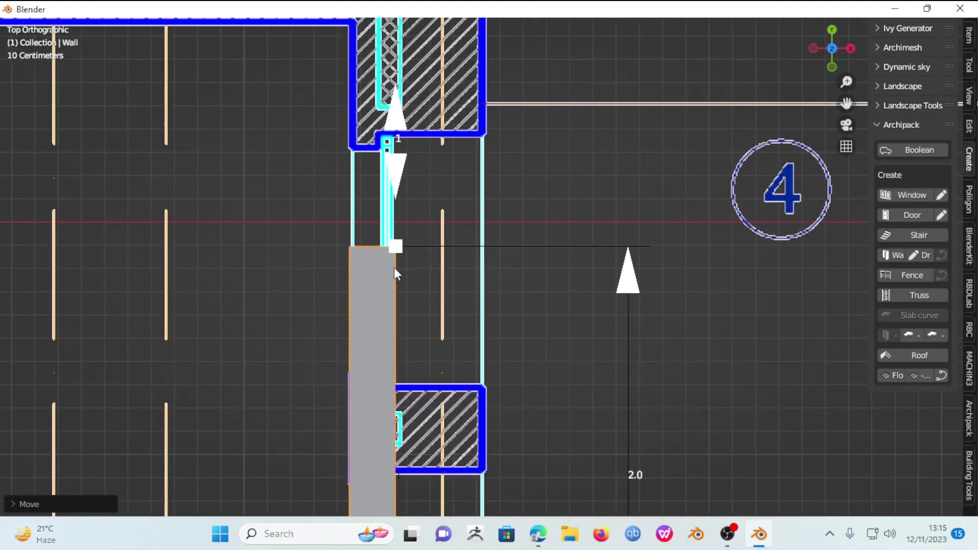
scroll(440, 265, "down", 1)
scroll(485, 319, "down", 1)
scroll(503, 285, "down", 1)
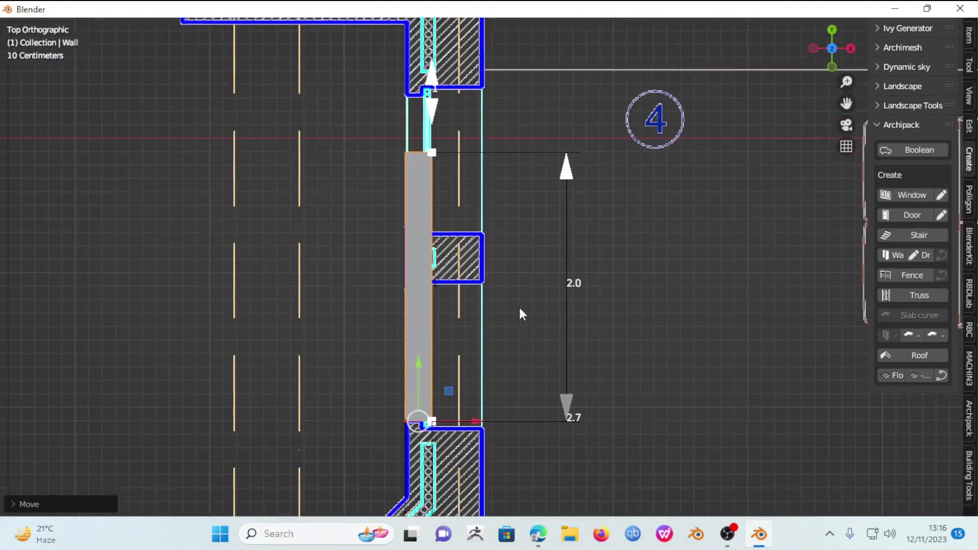
scroll(518, 304, "down", 2, "shift")
scroll(496, 306, "up", 2)
scroll(491, 359, "down", 1)
scroll(501, 217, "down", 2, "shift")
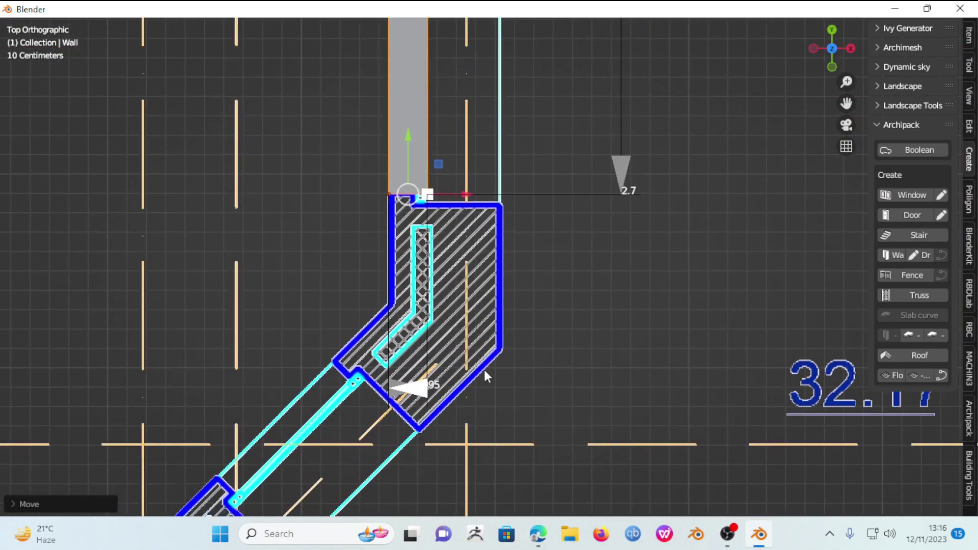
scroll(485, 370, "up", 2)
scroll(513, 279, "up", 1)
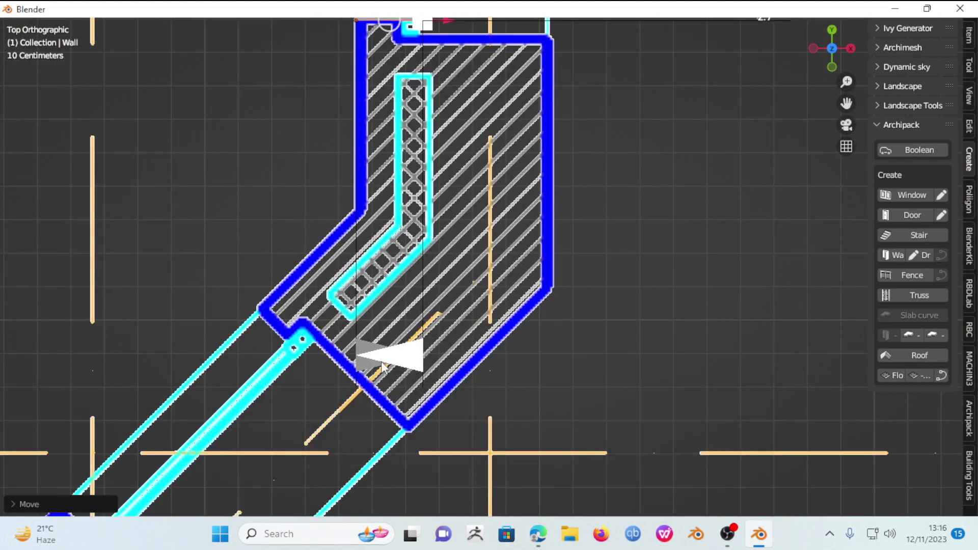
Step: Adjust the second size arrow so the wall's lower end meets the angled pier
left_click_drag(382, 367, 392, 358)
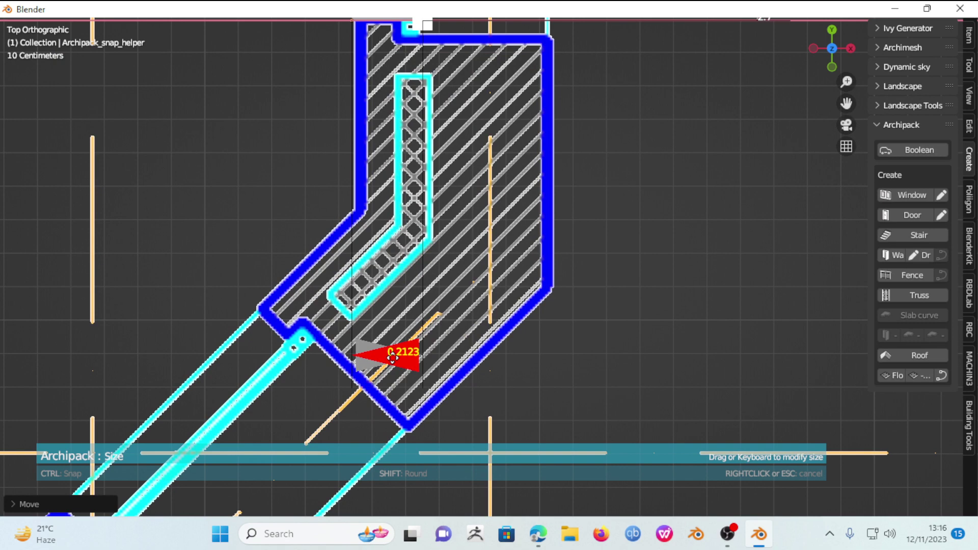
left_click_drag(392, 358, 370, 376)
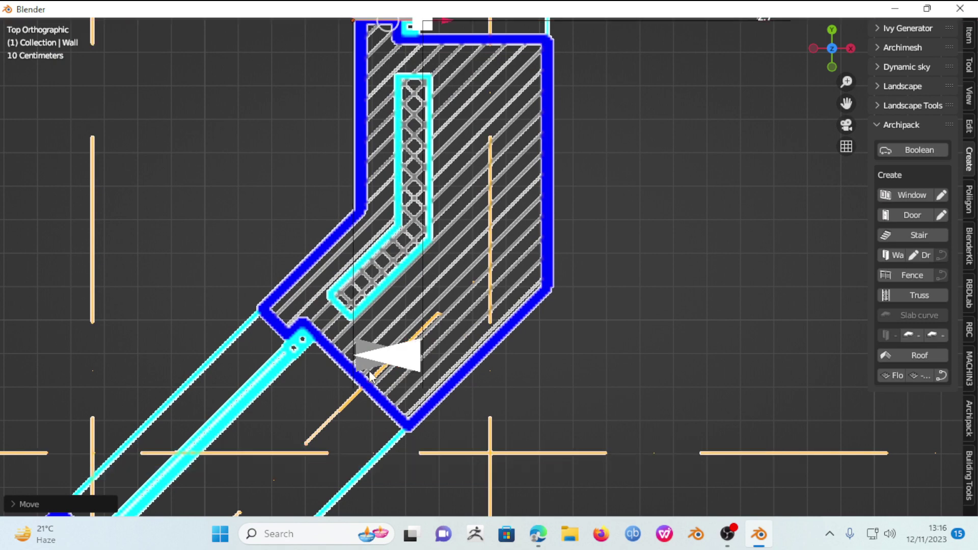
middle_click_drag(449, 133, 458, 331, "shift")
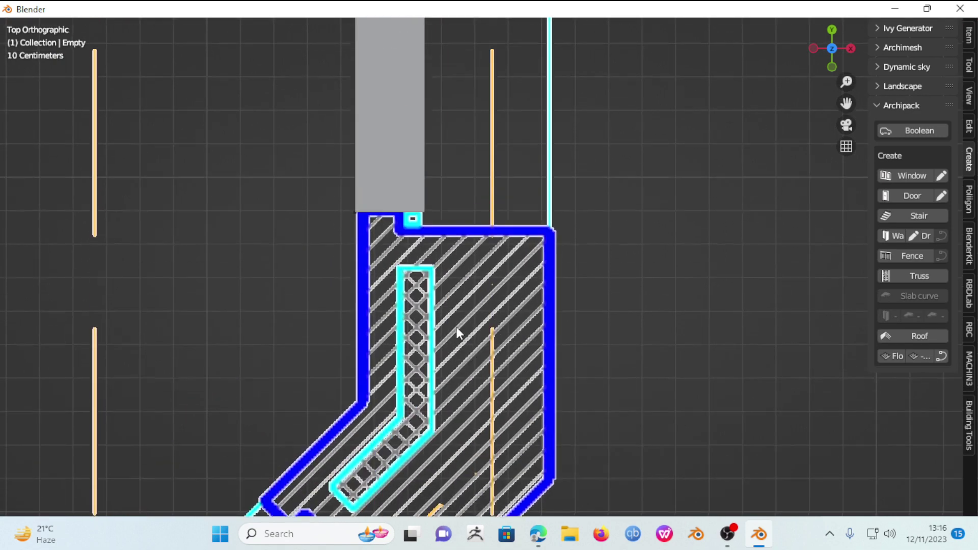
left_click(438, 198)
scroll(534, 365, "down", 3)
scroll(549, 311, "down", 2)
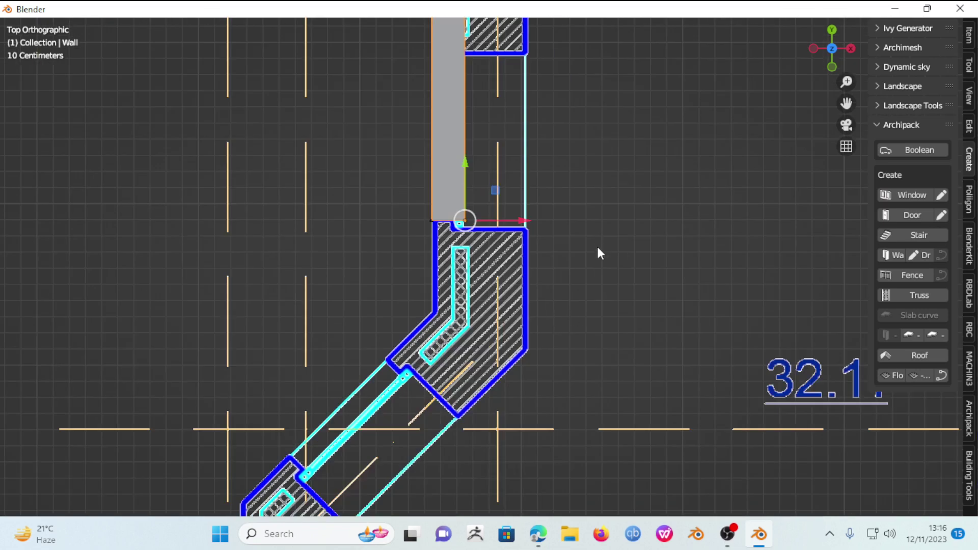
middle_click_drag(597, 244, 560, 387, "shift")
left_click(560, 374)
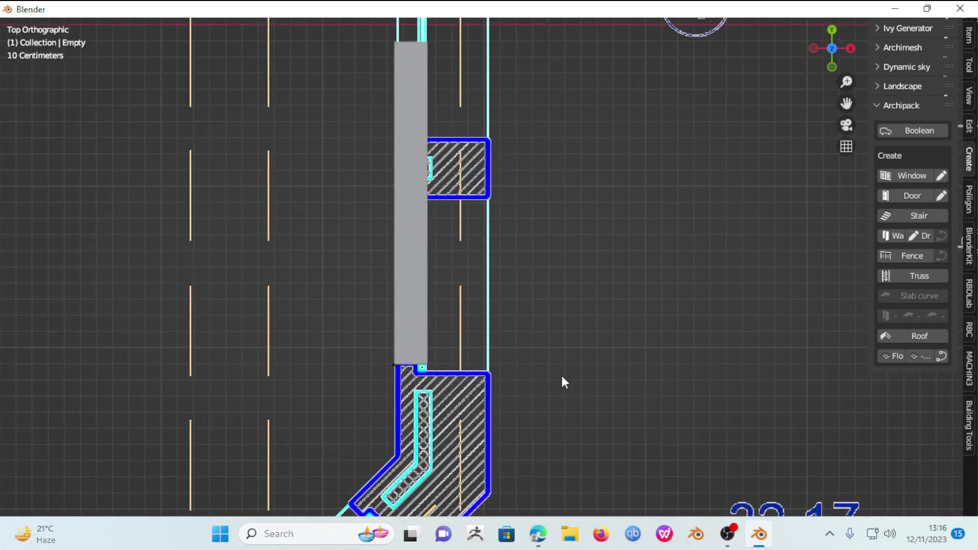
Step: Reselect the wall and zoom out from it
left_click(437, 245)
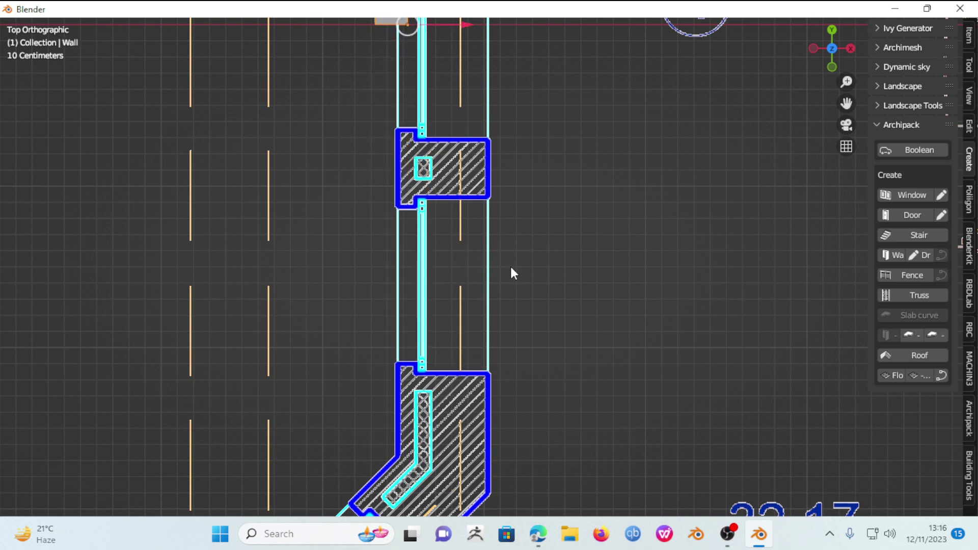
scroll(514, 267, "down", 5)
scroll(517, 244, "down", 1)
scroll(519, 233, "down", 2)
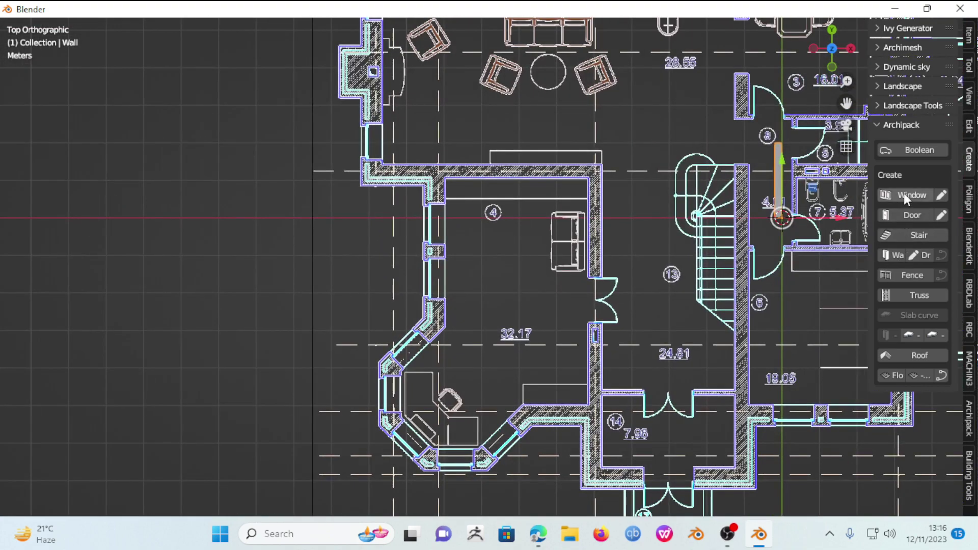
scroll(672, 274, "down", 5)
scroll(597, 320, "up", 1)
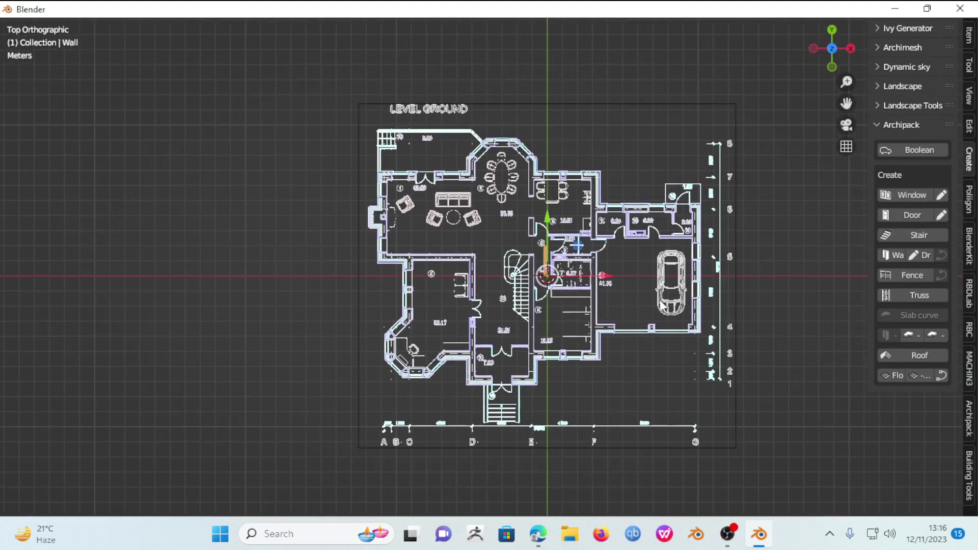
scroll(596, 319, "up", 2)
scroll(597, 321, "up", 3)
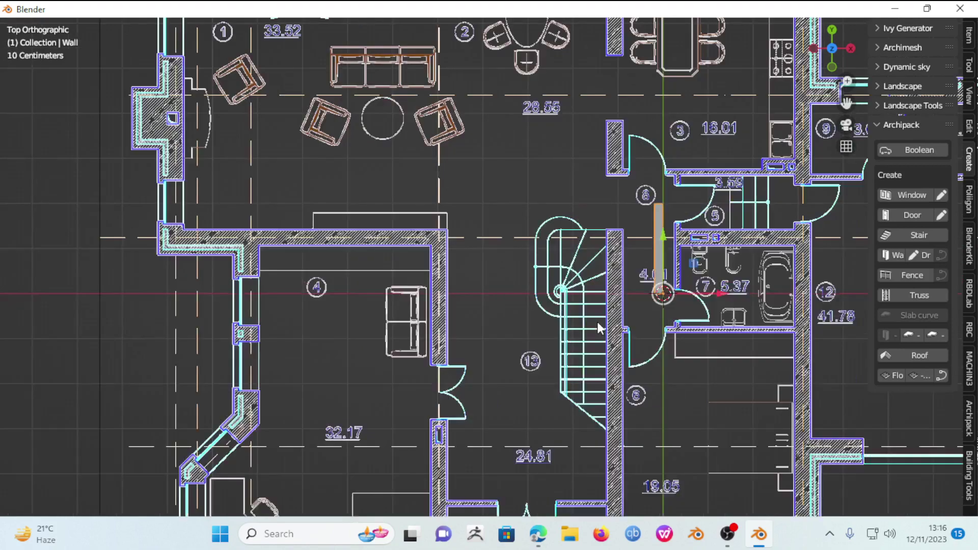
Step: Make the floor-plan reference Empty.001 active and frame the whole LEVEL GROUND plan
left_click(659, 314)
scroll(658, 314, "down", 6)
scroll(665, 310, "down", 3)
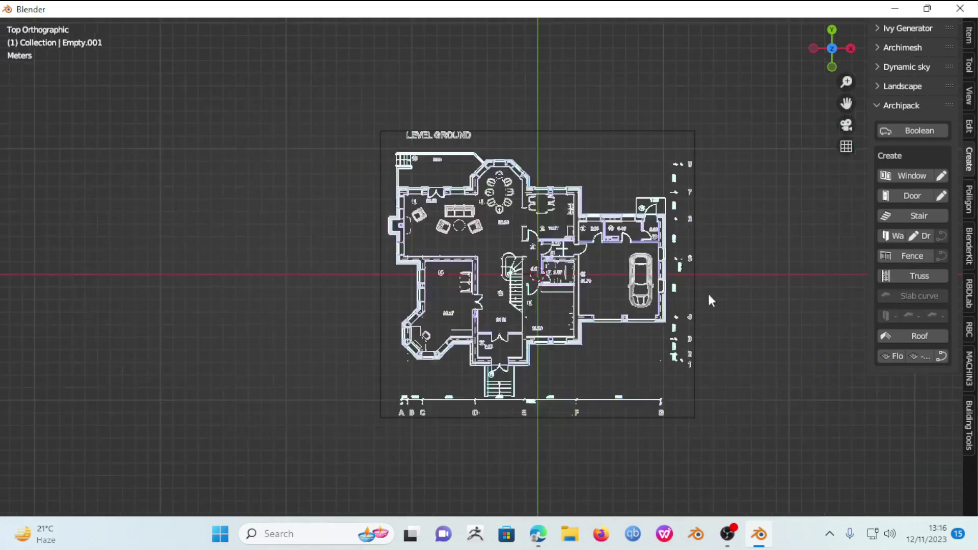
scroll(698, 337, "up", 3)
scroll(697, 335, "up", 5)
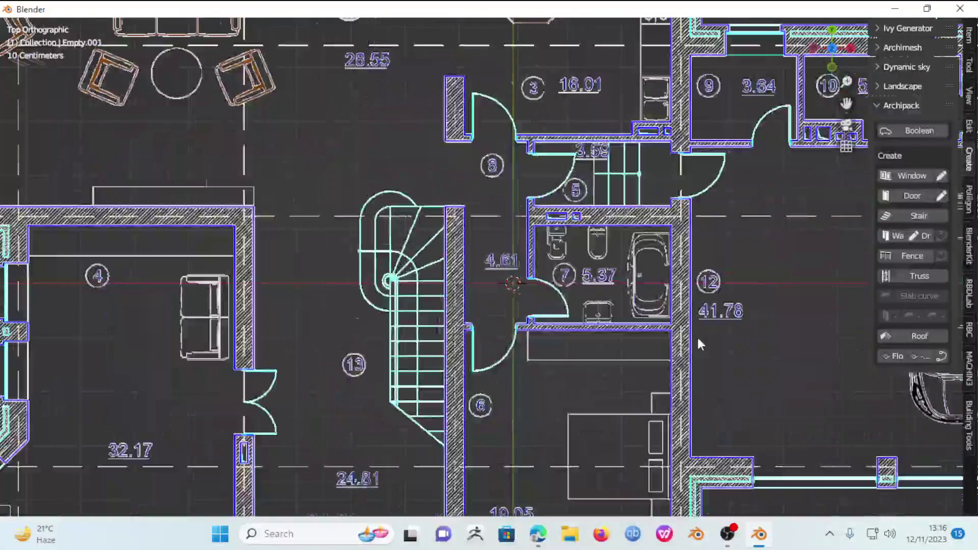
scroll(697, 335, "up", 1)
scroll(698, 341, "down", 6)
scroll(698, 340, "down", 3)
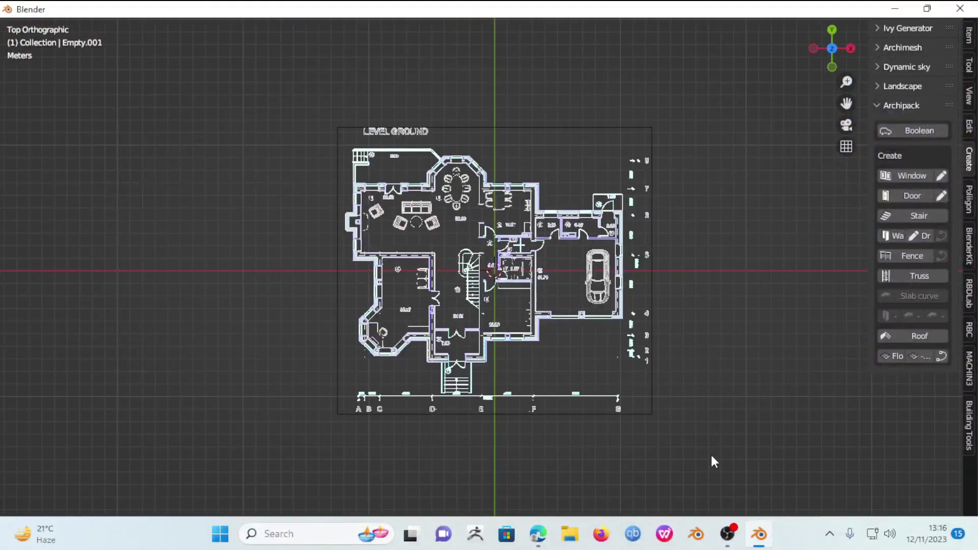
Step: Switch to front view and zoom in on the elevation's door and dimension row
mouse_move(734, 405)
middle_mouse_down()
mouse_move(729, 210)
mouse_move(752, 285)
mouse_move(747, 252)
middle_mouse_up()
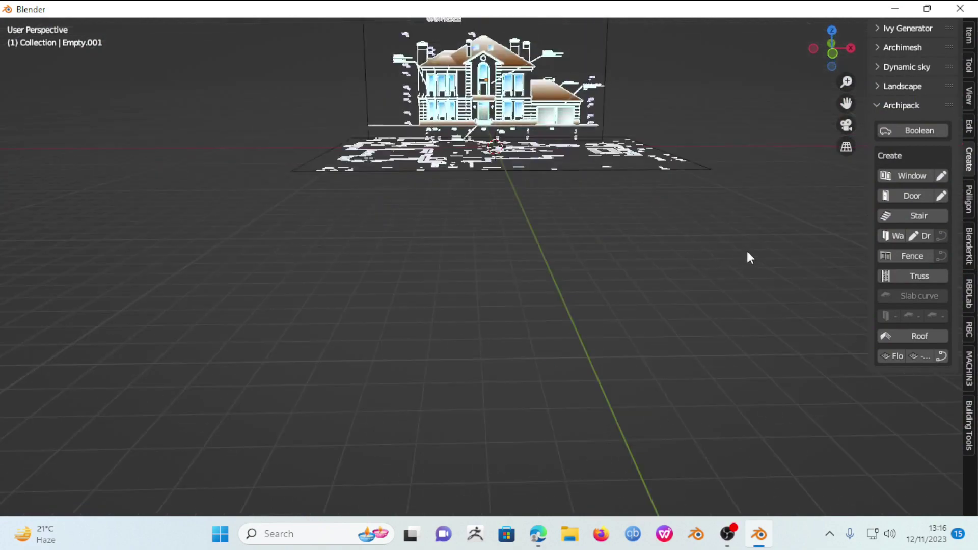
key("KP_1")
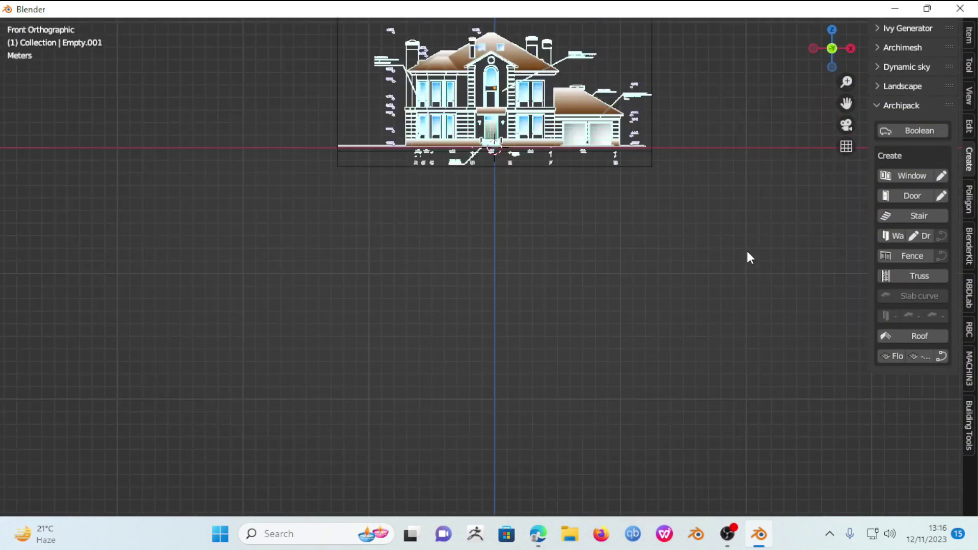
scroll(605, 233, "up", 3)
mouse_move(571, 174)
middle_mouse_down("shift")
mouse_move(555, 309)
mouse_move(535, 352)
middle_mouse_up("shift")
scroll(555, 309, "up", 2)
scroll(536, 361, "up", 1)
scroll(538, 364, "up", 2)
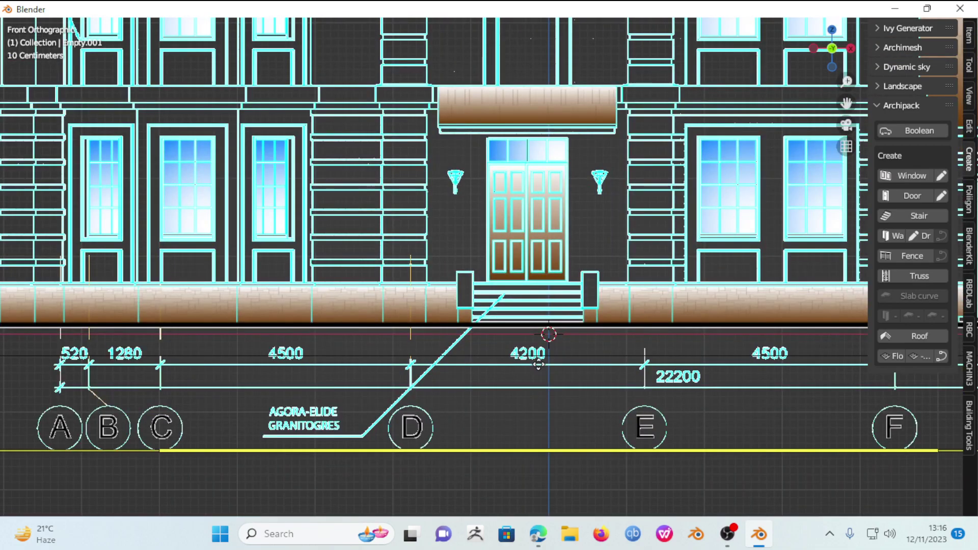
scroll(538, 364, "down", 3)
scroll(611, 369, "down", 4)
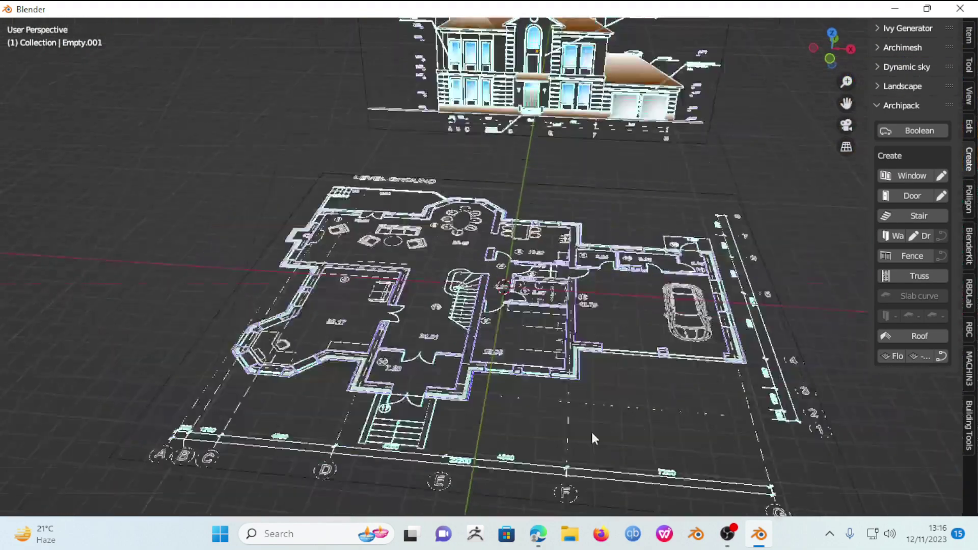